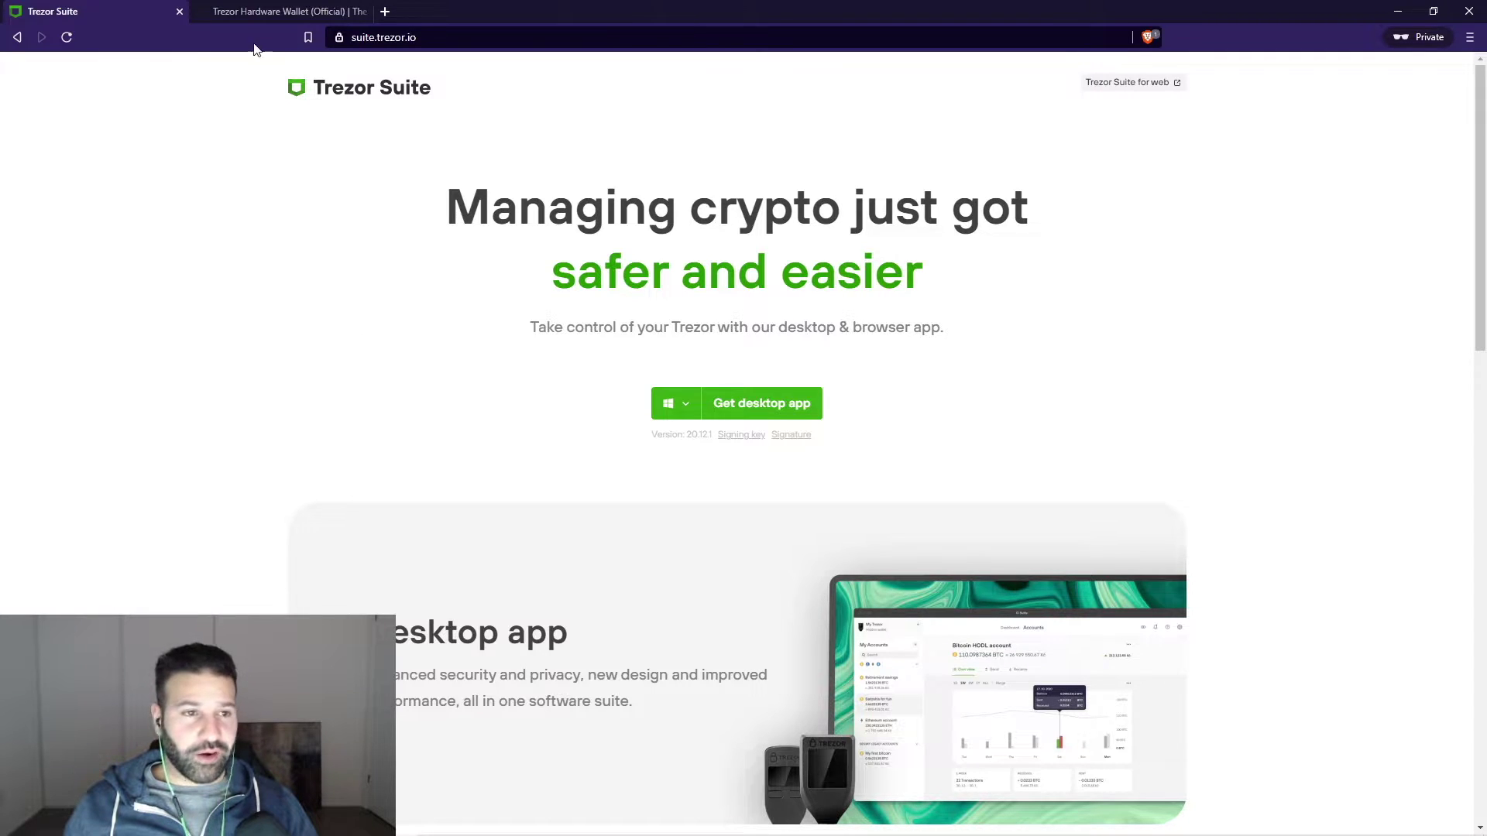
# Step: Browse the trezor.io start and home pages, then return to the Trezor Suite download page
pyautogui.click(258, 13)
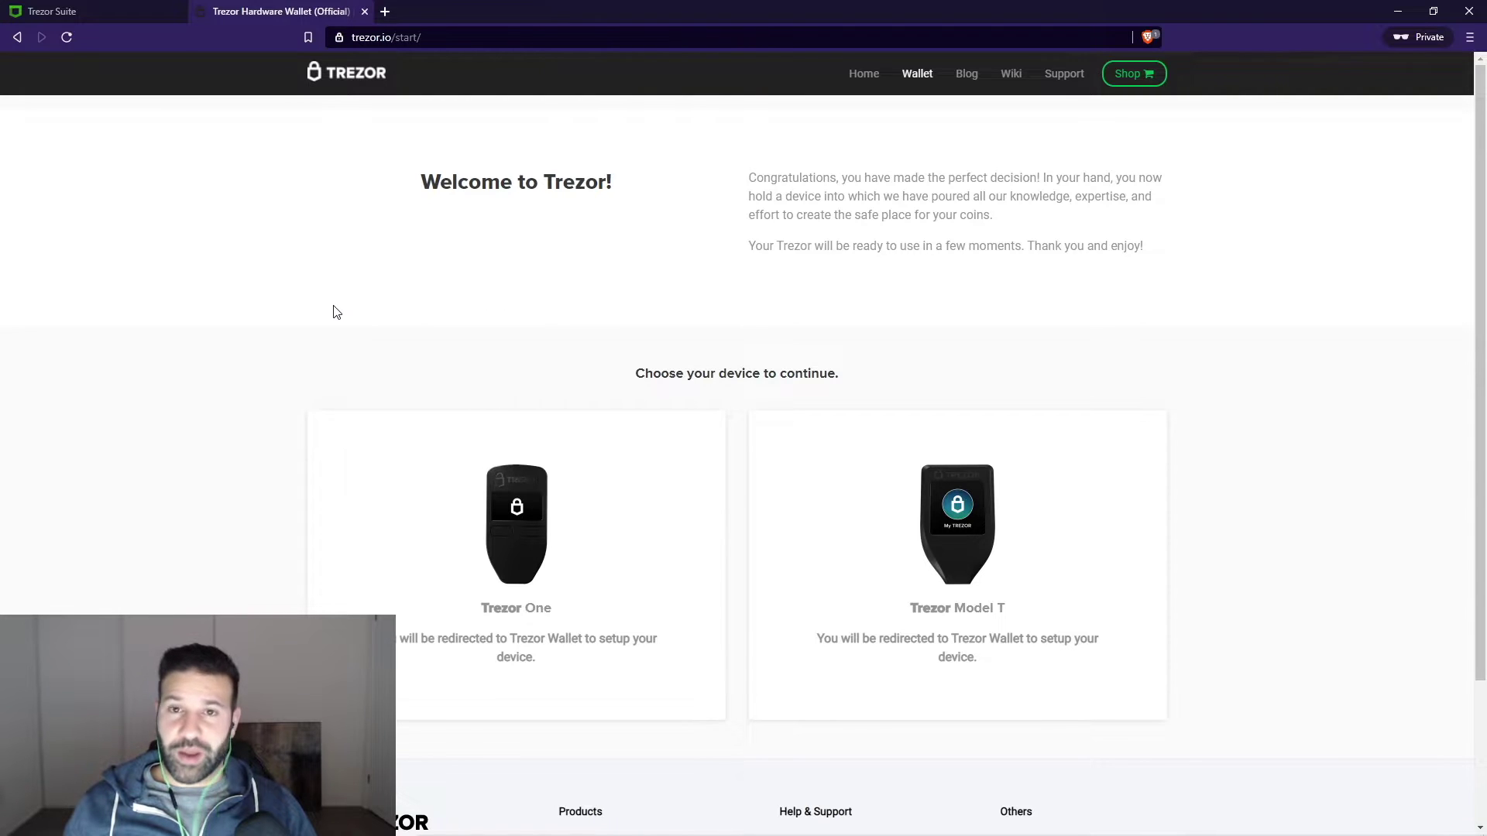
pyautogui.click(352, 89)
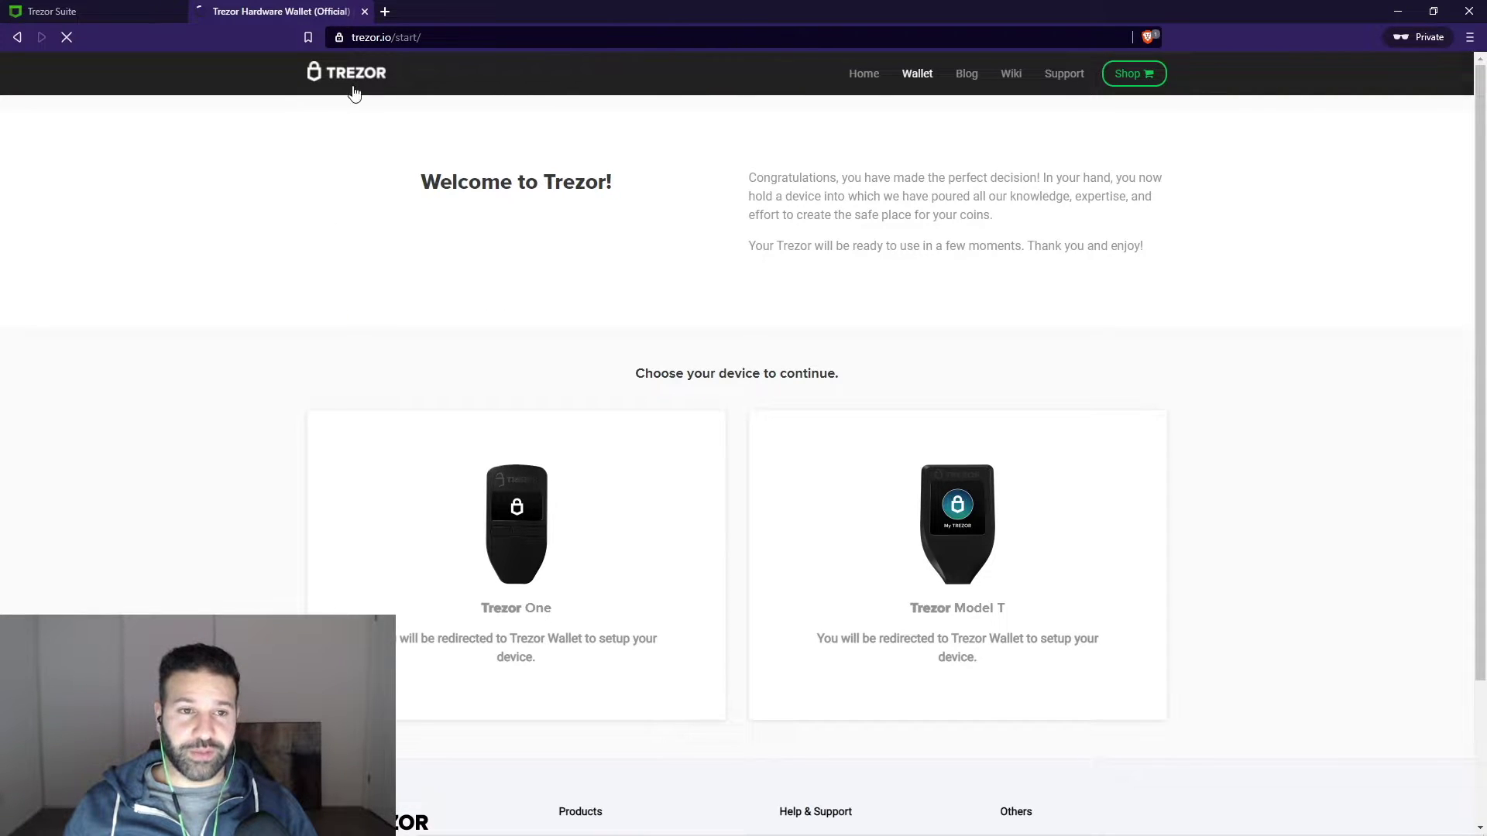
pyautogui.click(906, 89)
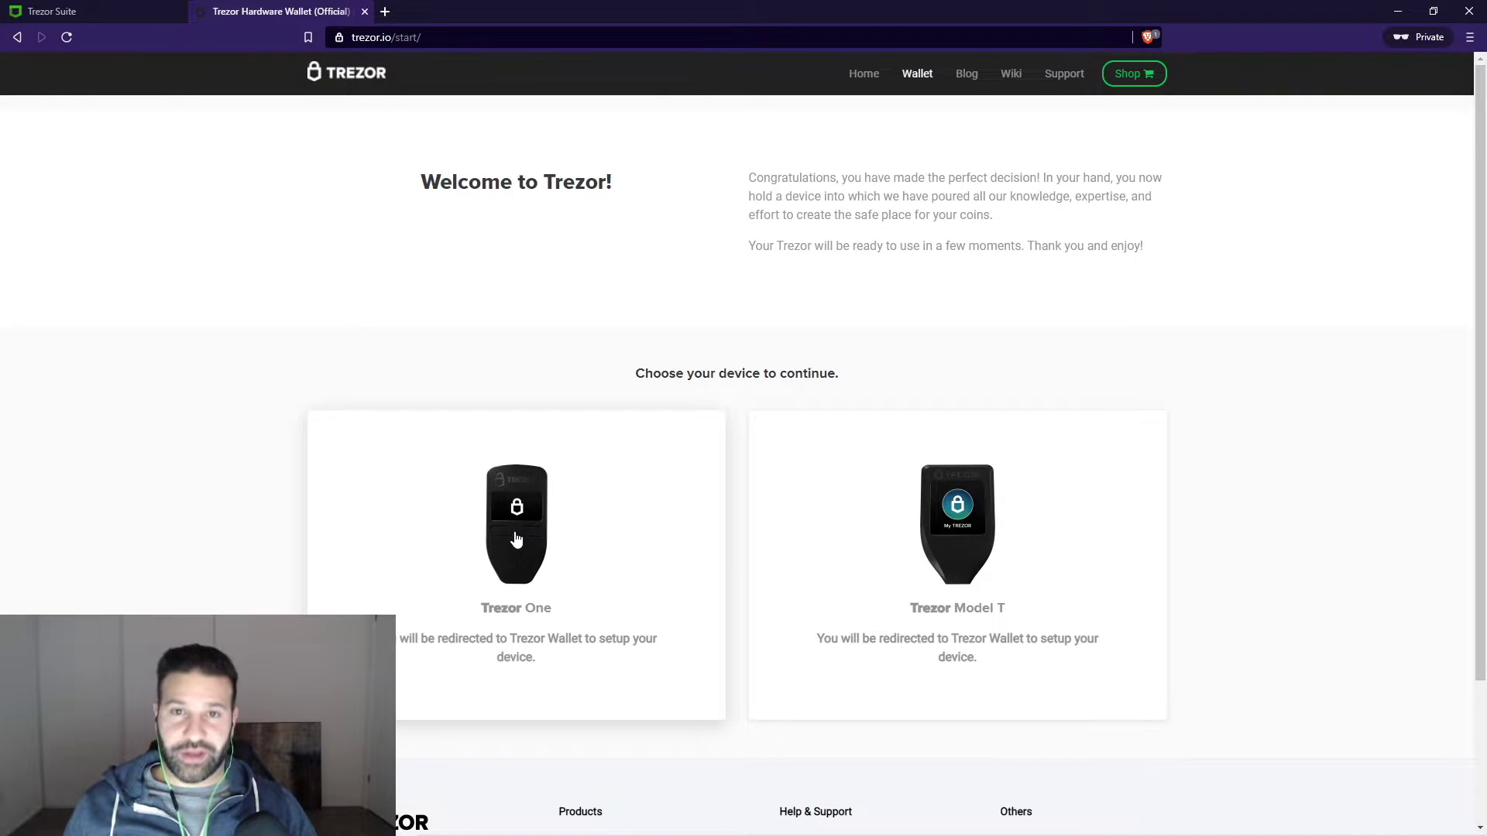
pyautogui.click(114, 11)
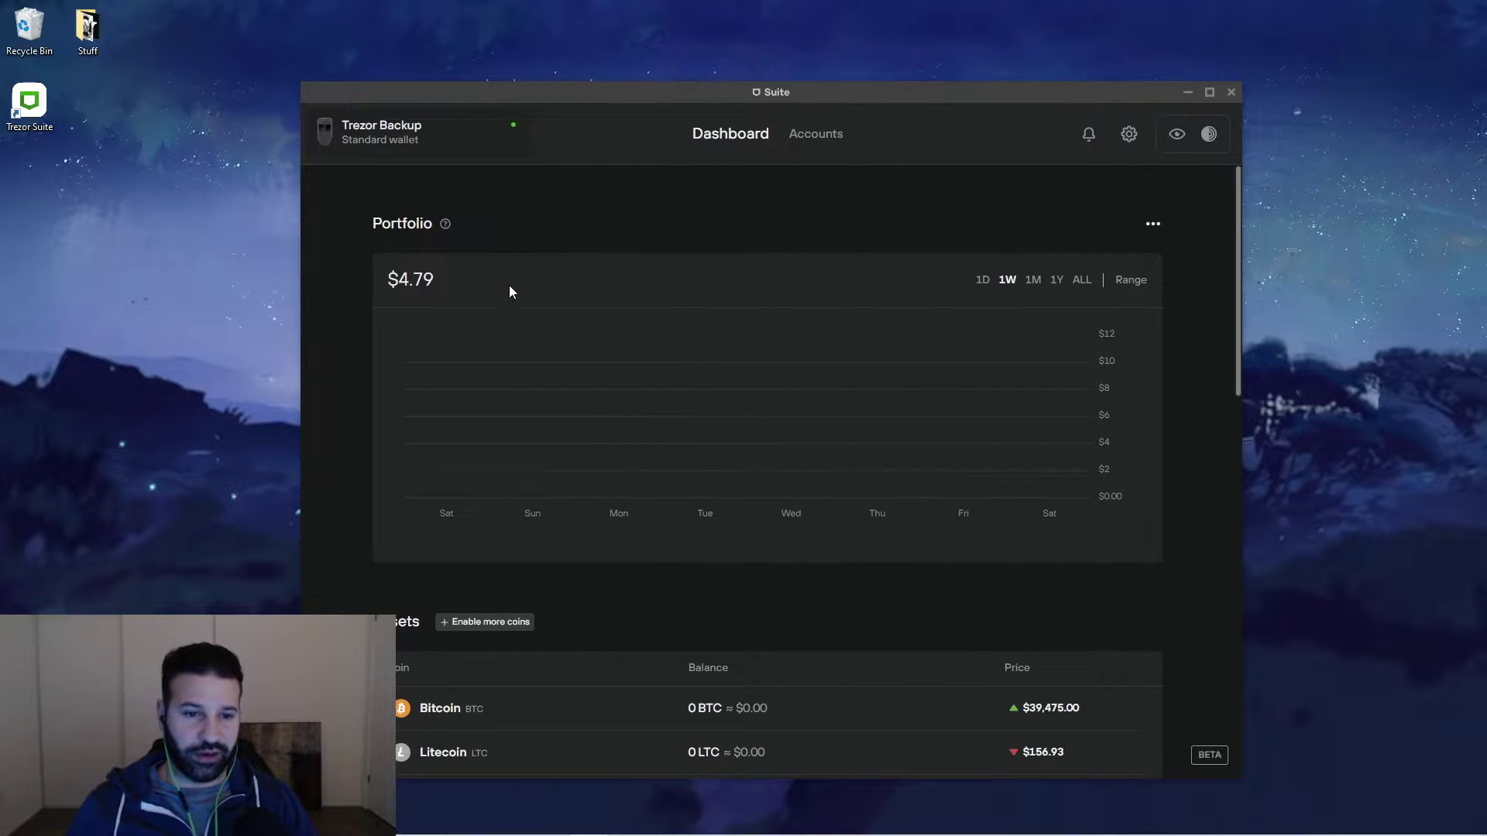
# Step: Maximize the Trezor Suite window and scroll down to the dashboard's asset balances
pyautogui.click(1209, 92)
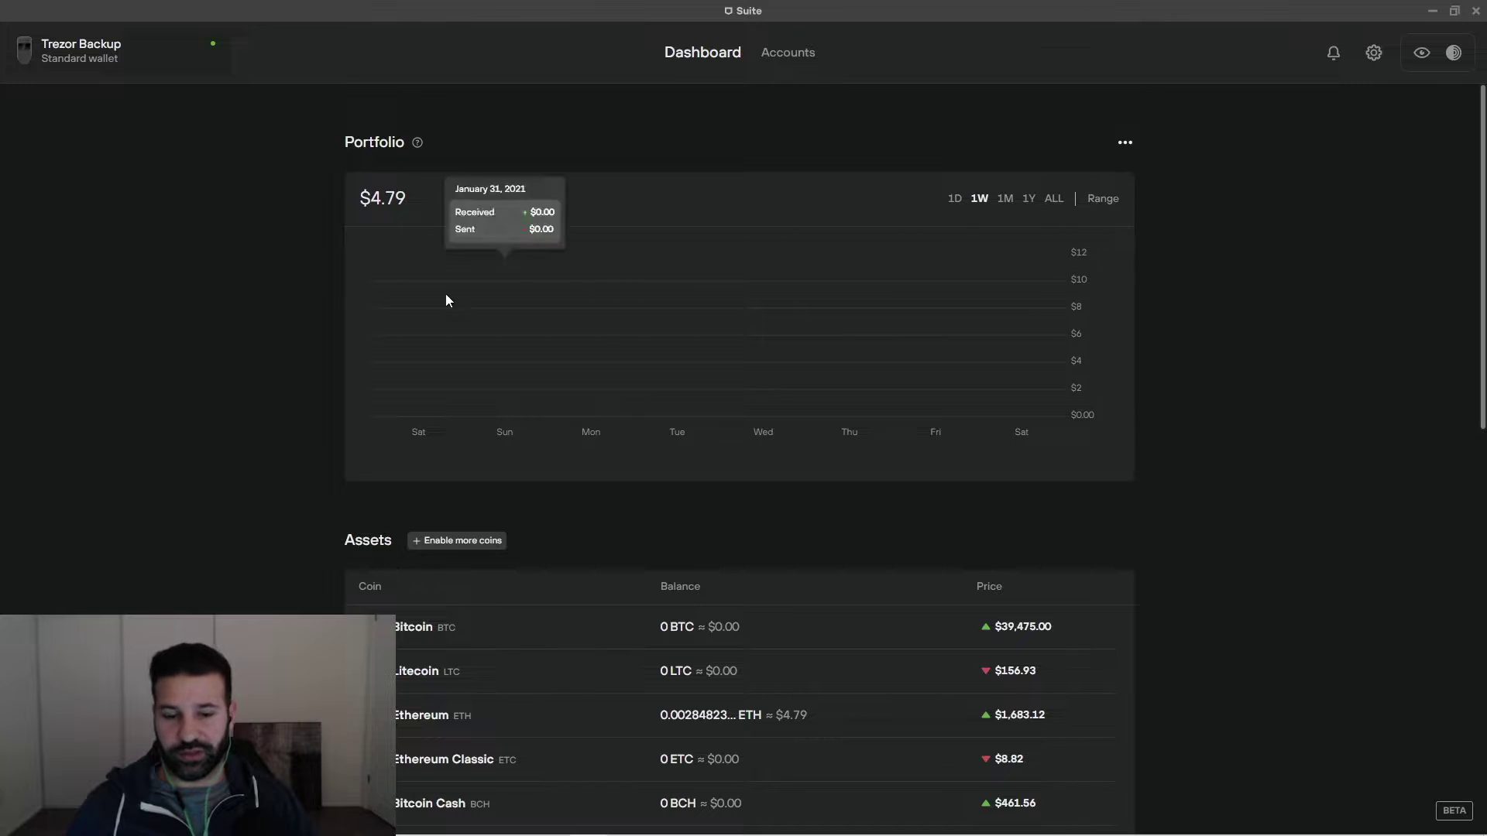
pyautogui.scroll(-2, 282, 350)
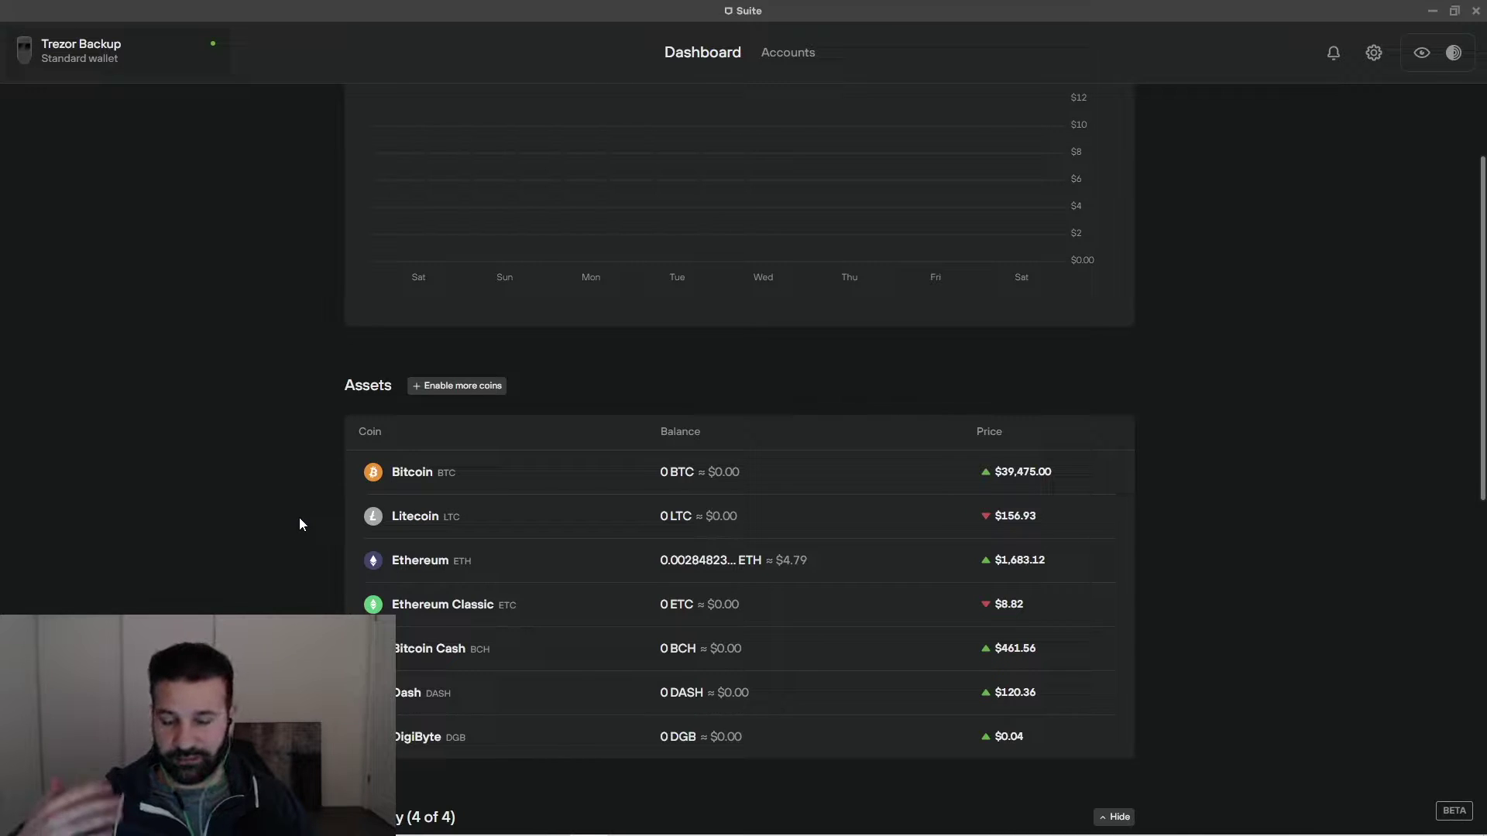
# Step: Turn on Dogecoin in Settings > Coins, then check that 0 DOGE appears in the dashboard assets
pyautogui.click(442, 391)
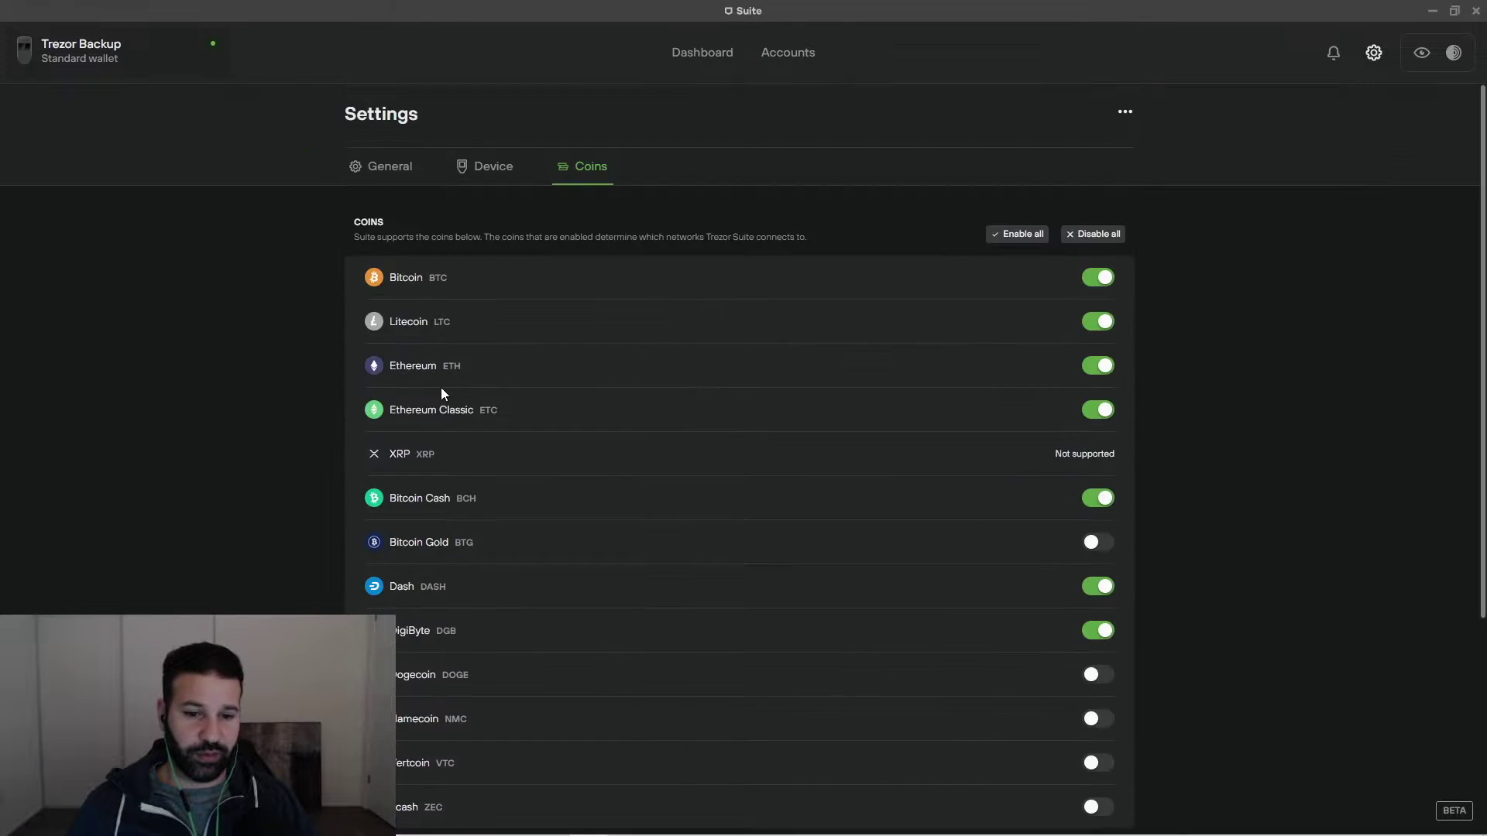
pyautogui.scroll(-2, 581, 472)
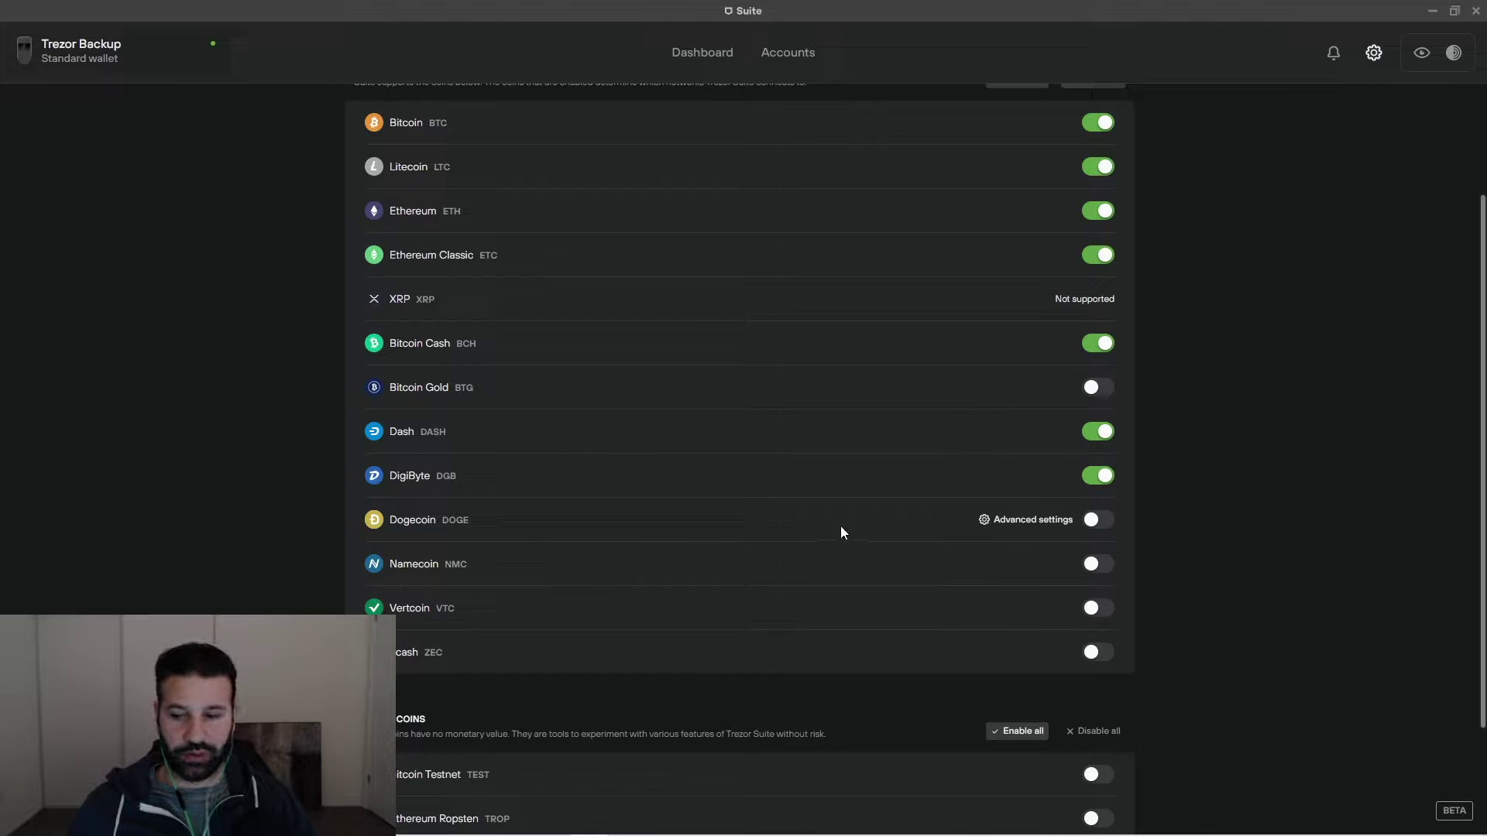
pyautogui.click(1102, 522)
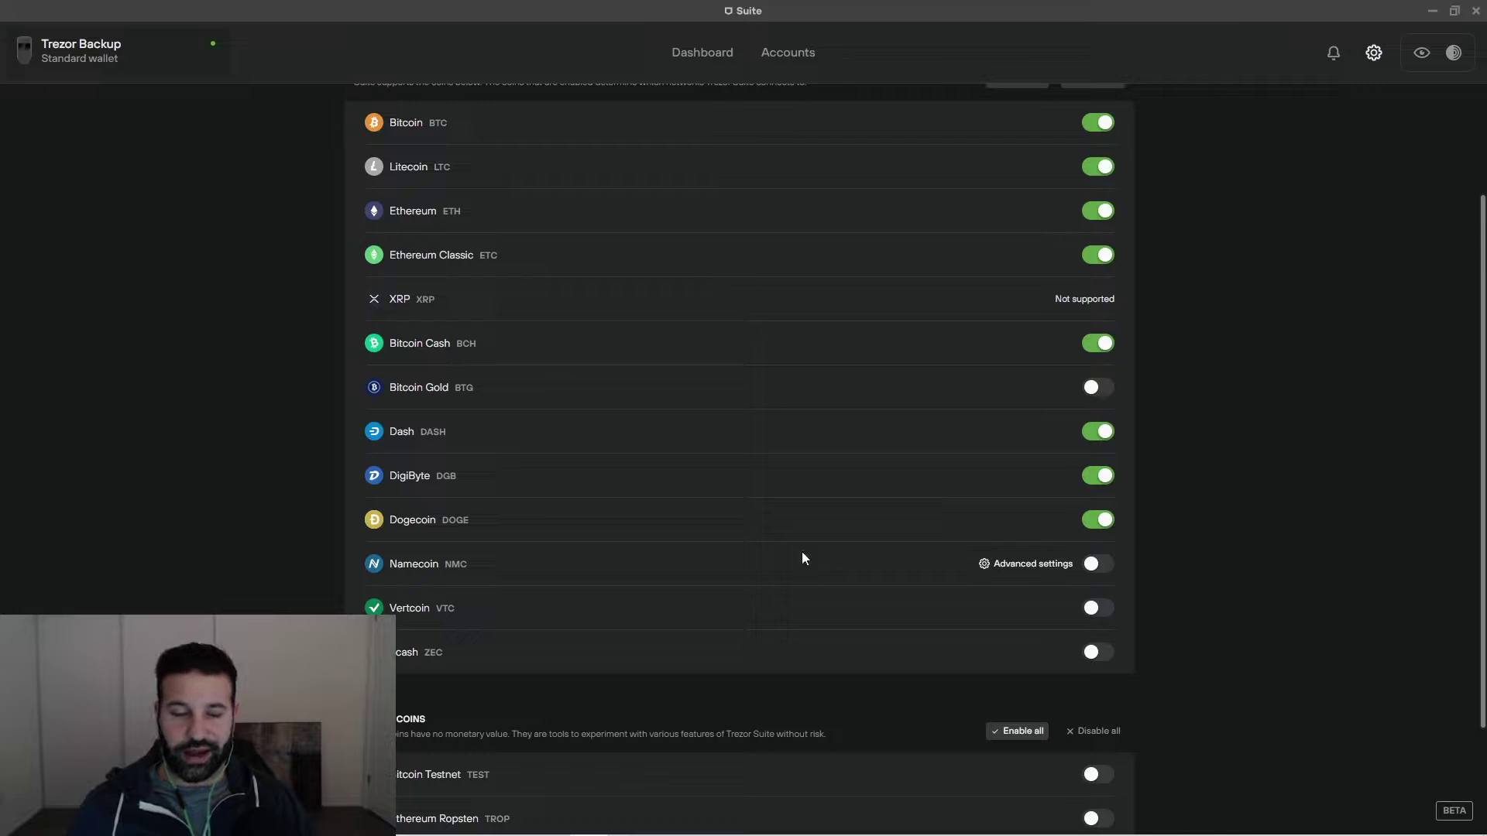
pyautogui.scroll(2, 774, 542)
pyautogui.click(697, 55)
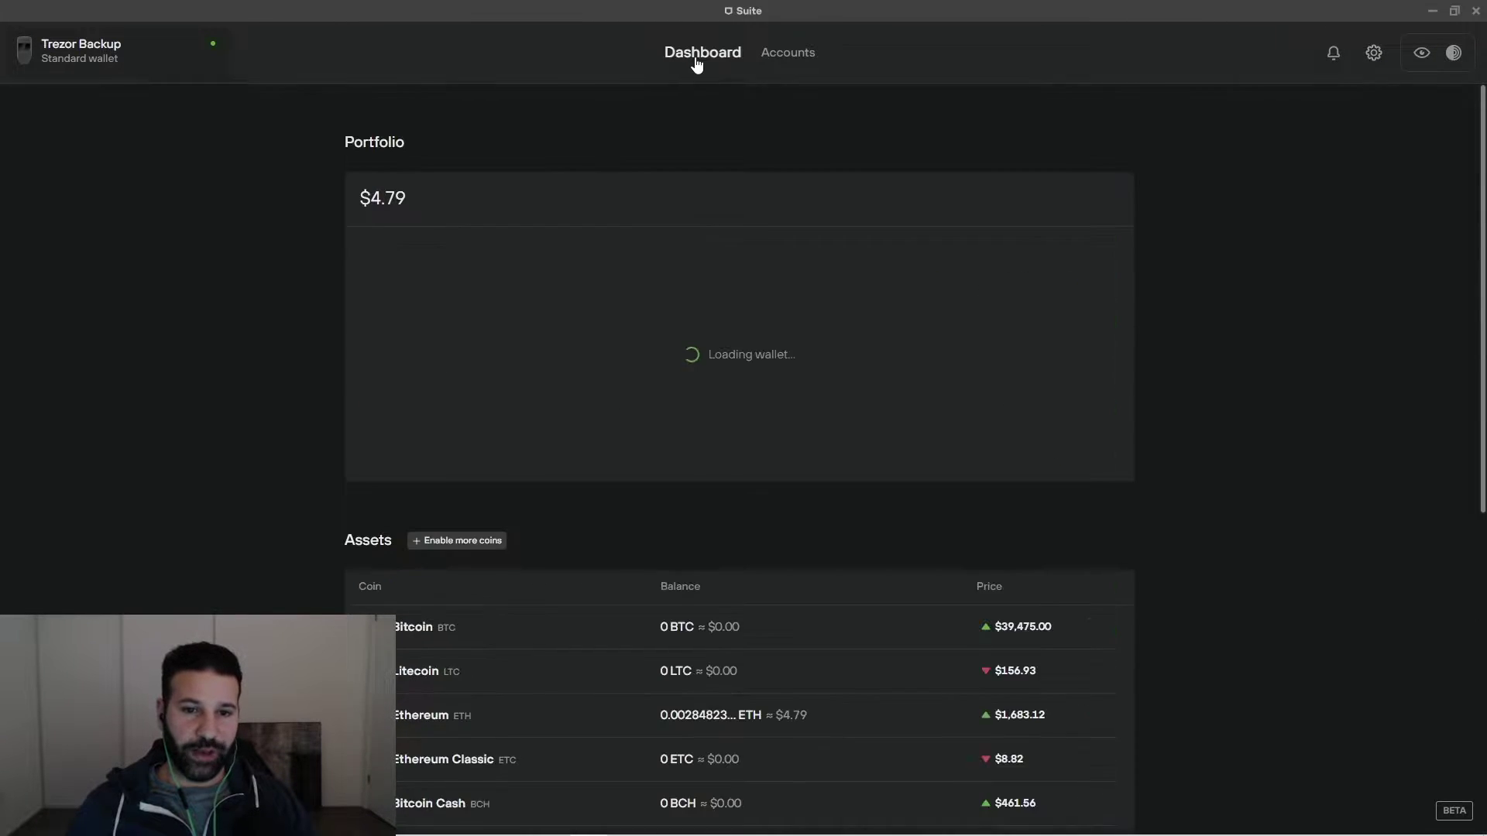
pyautogui.scroll(-3, 323, 398)
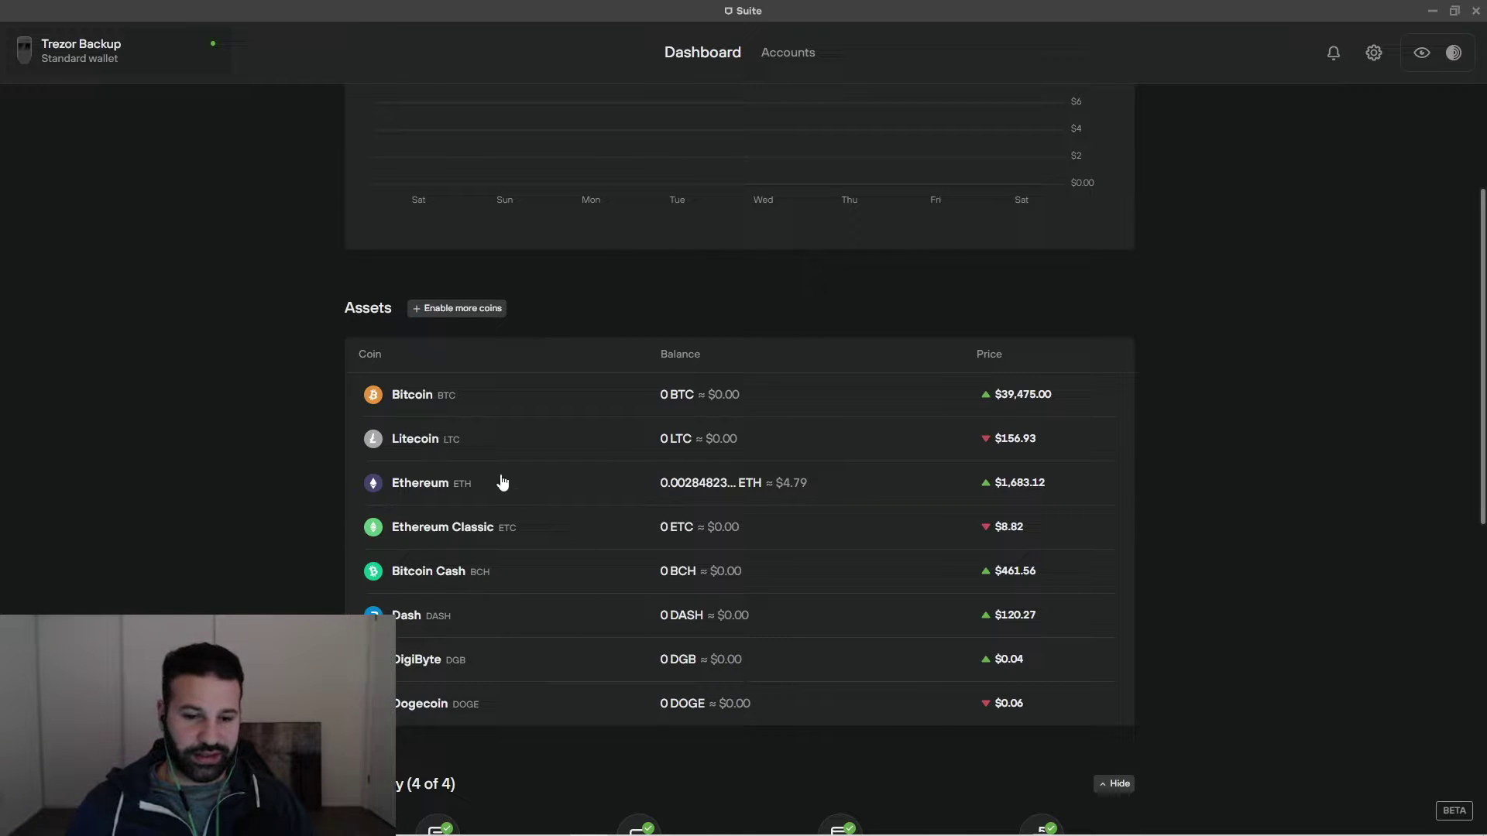
pyautogui.scroll(-3, 318, 483)
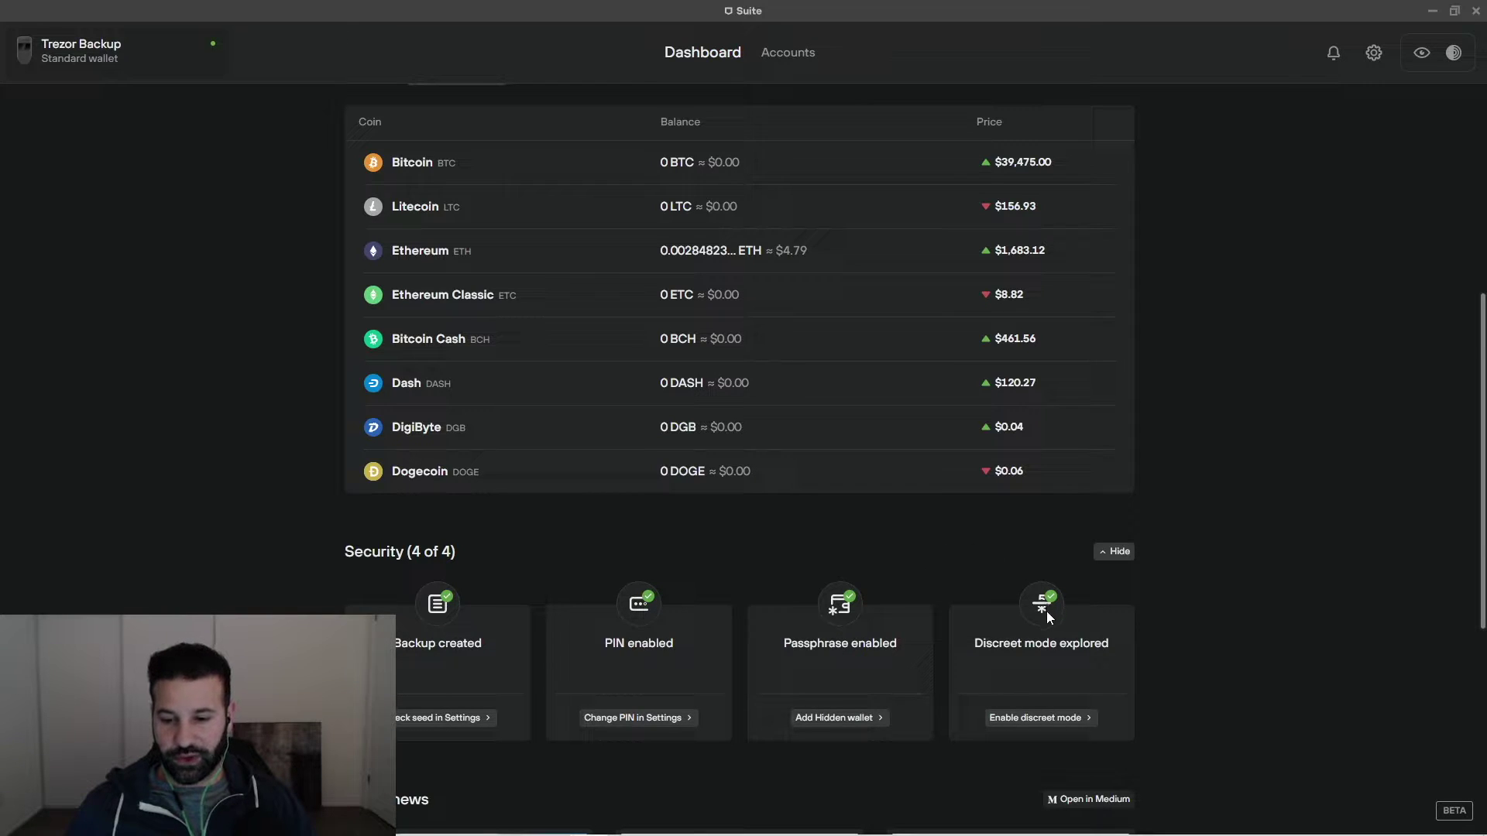
pyautogui.click(1084, 717)
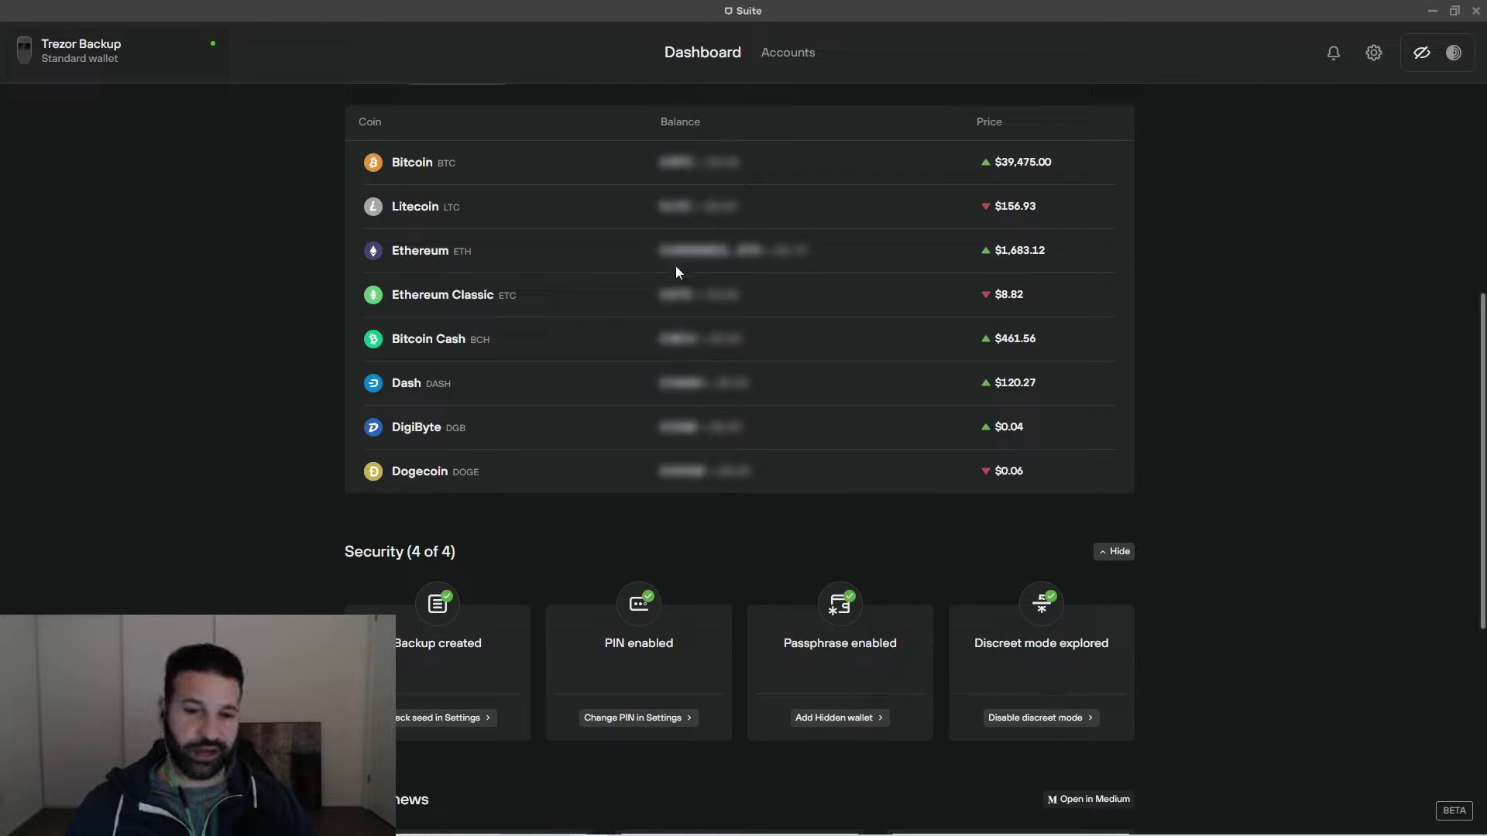
pyautogui.moveTo(697, 430)
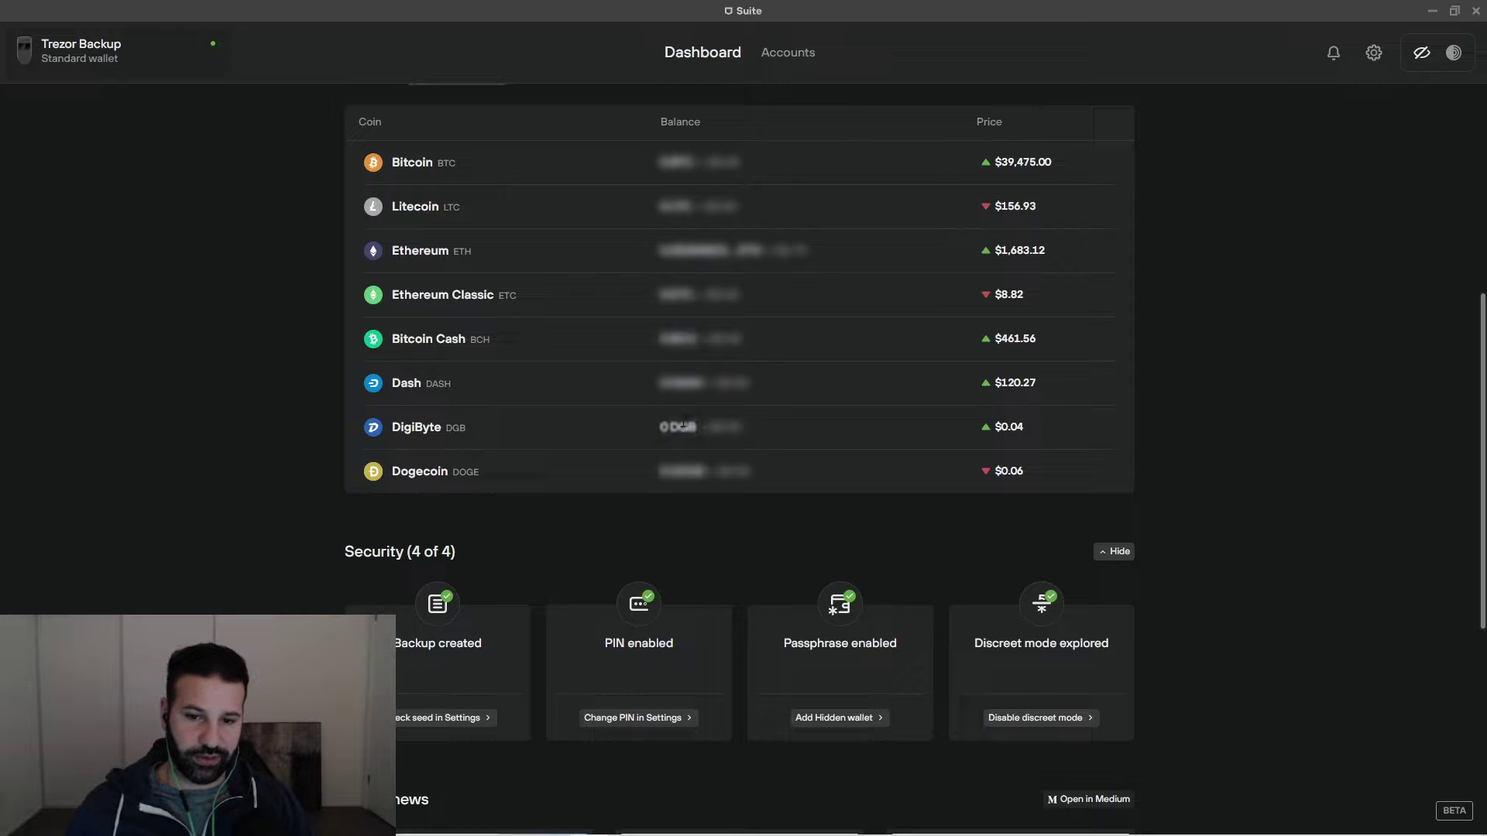
pyautogui.scroll(6, 913, 614)
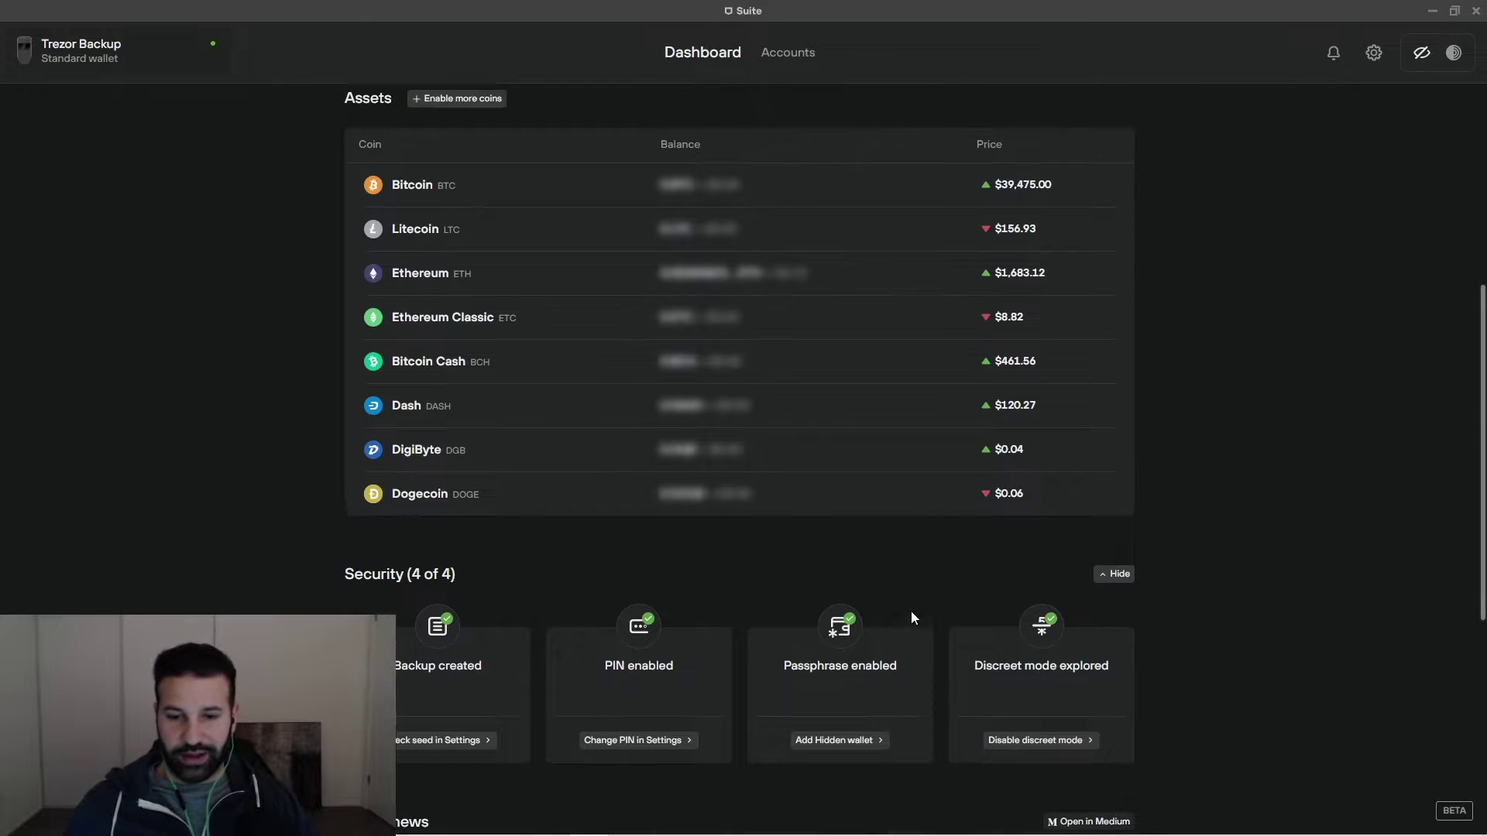
pyautogui.scroll(-6, 833, 503)
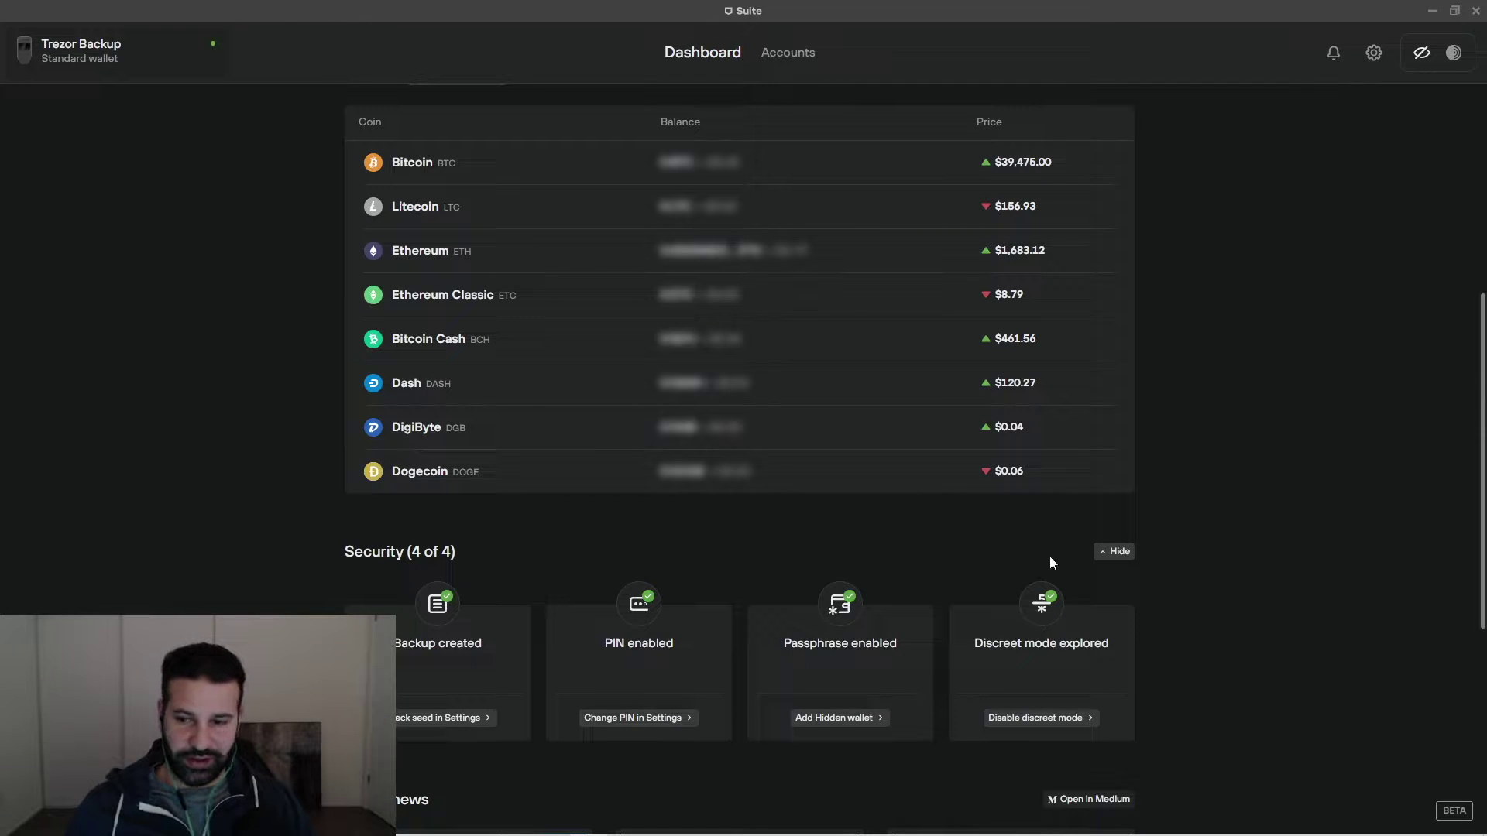
pyautogui.click(1036, 718)
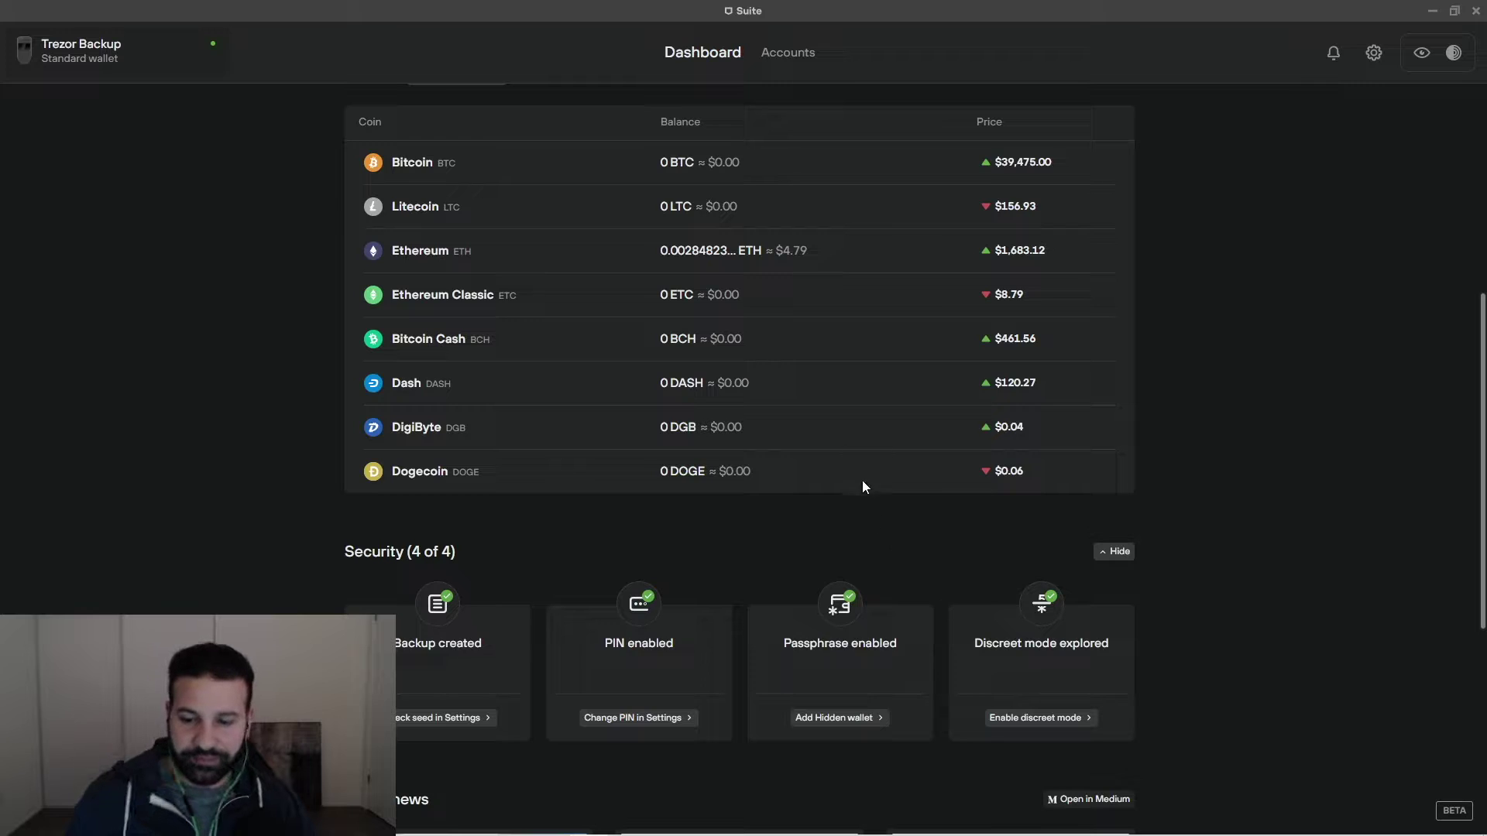
pyautogui.scroll(1, 841, 505)
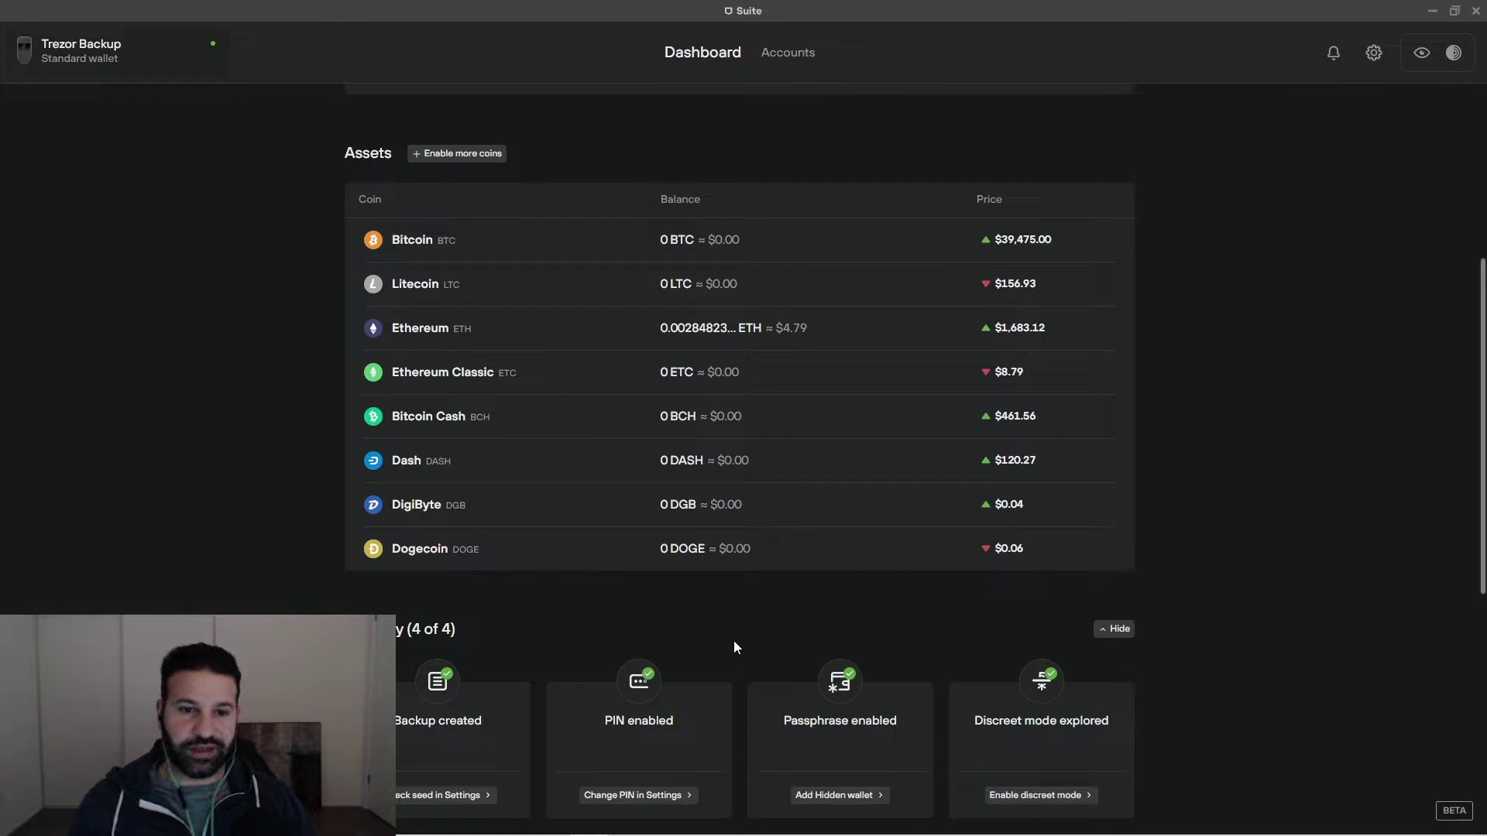
# Step: Eject the Standard wallet from the Trezor Backup wallets list and close the list
pyautogui.click(122, 58)
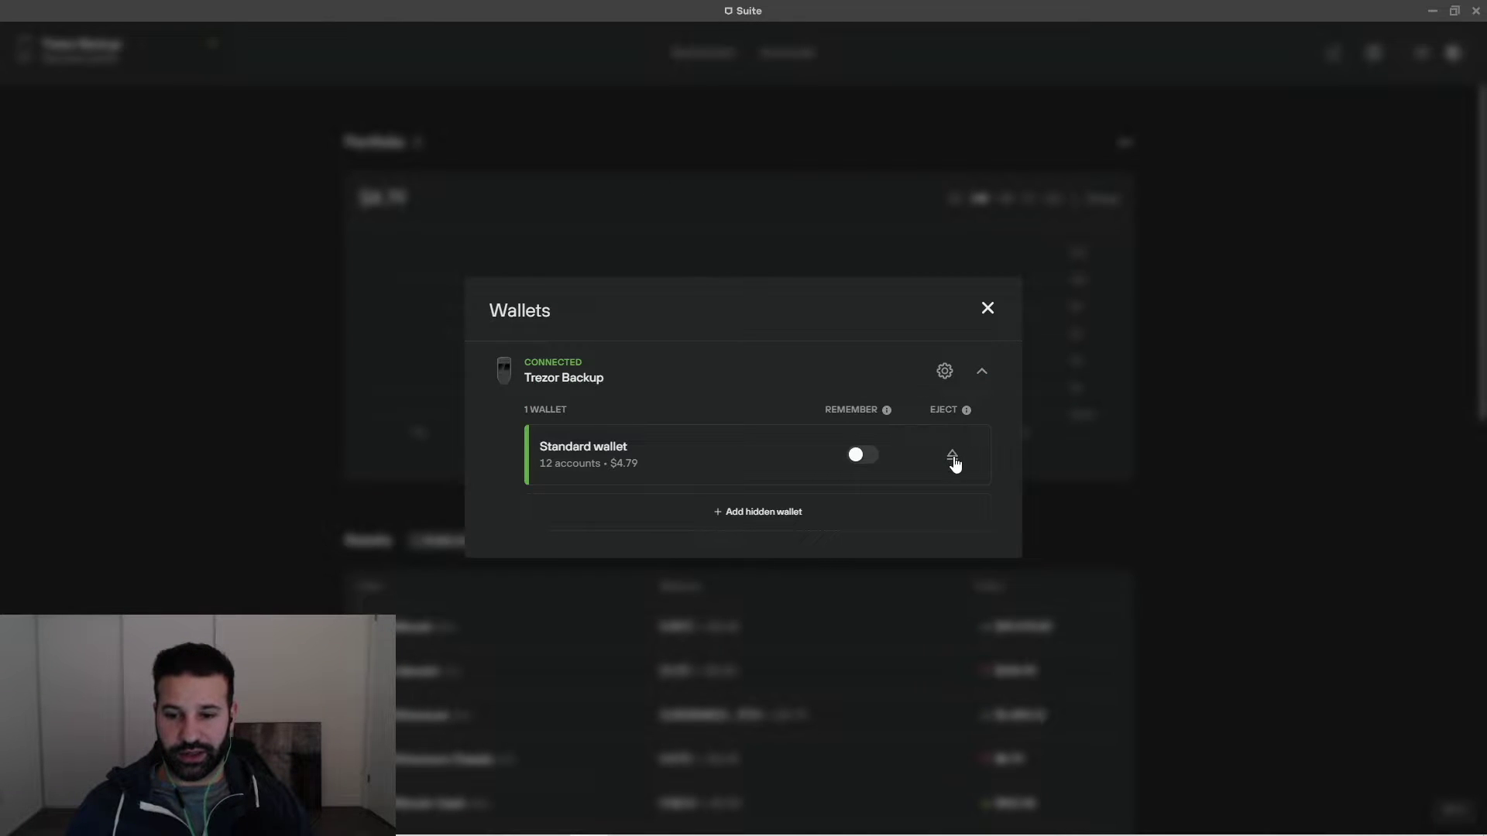
pyautogui.click(951, 457)
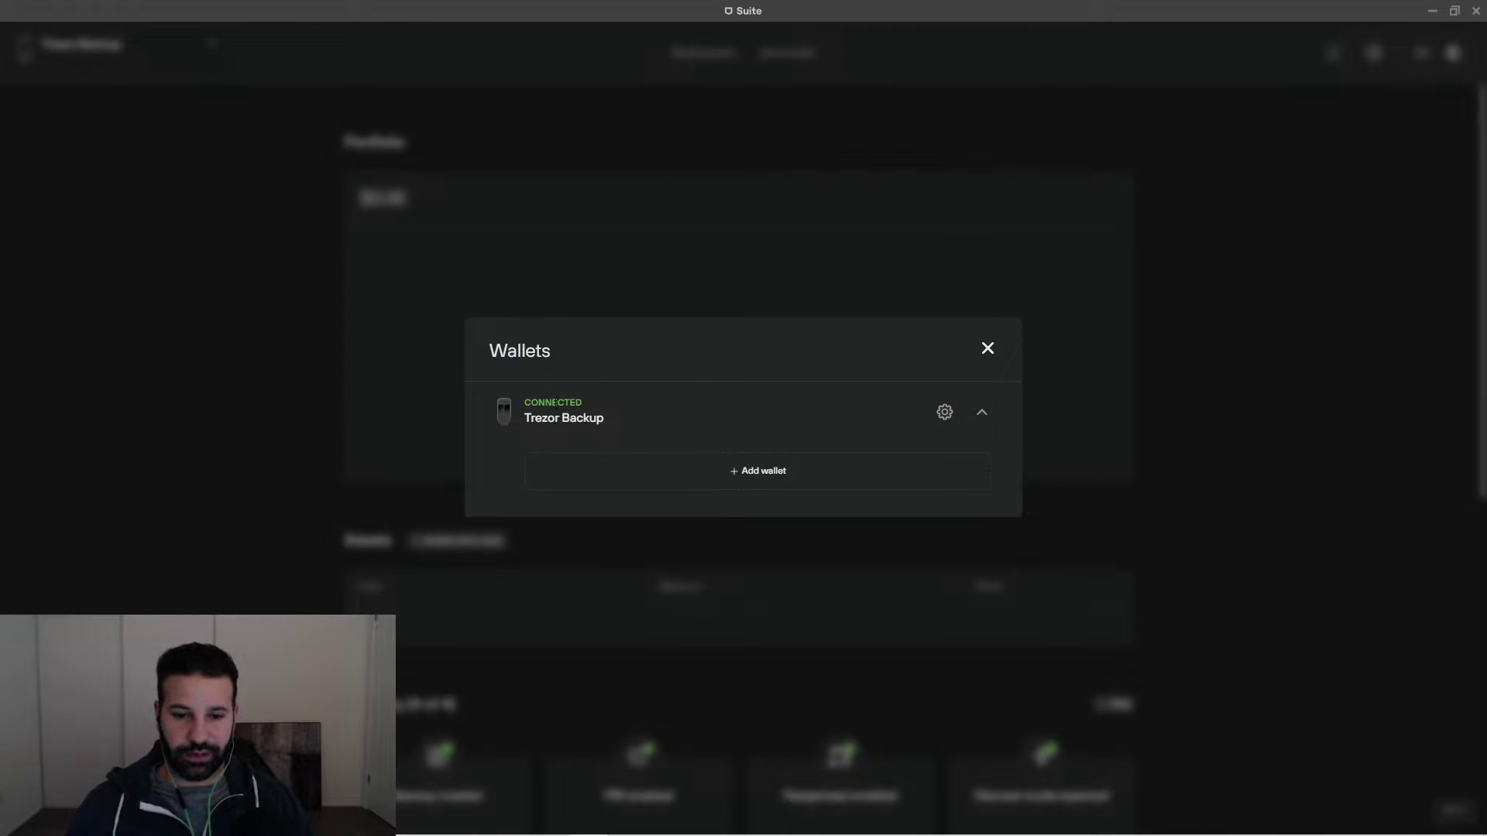
pyautogui.click(987, 348)
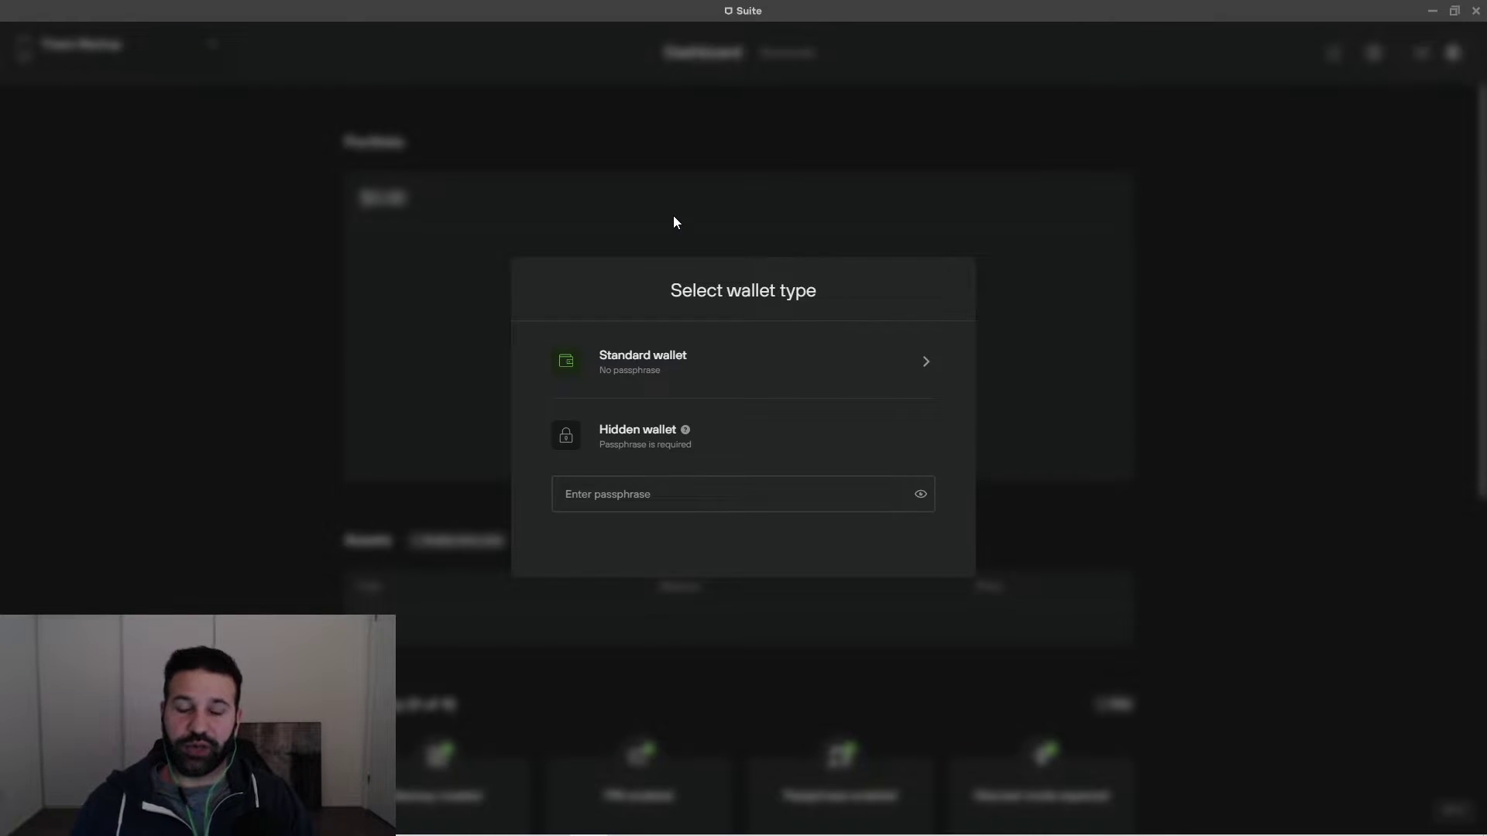
pyautogui.click(714, 492)
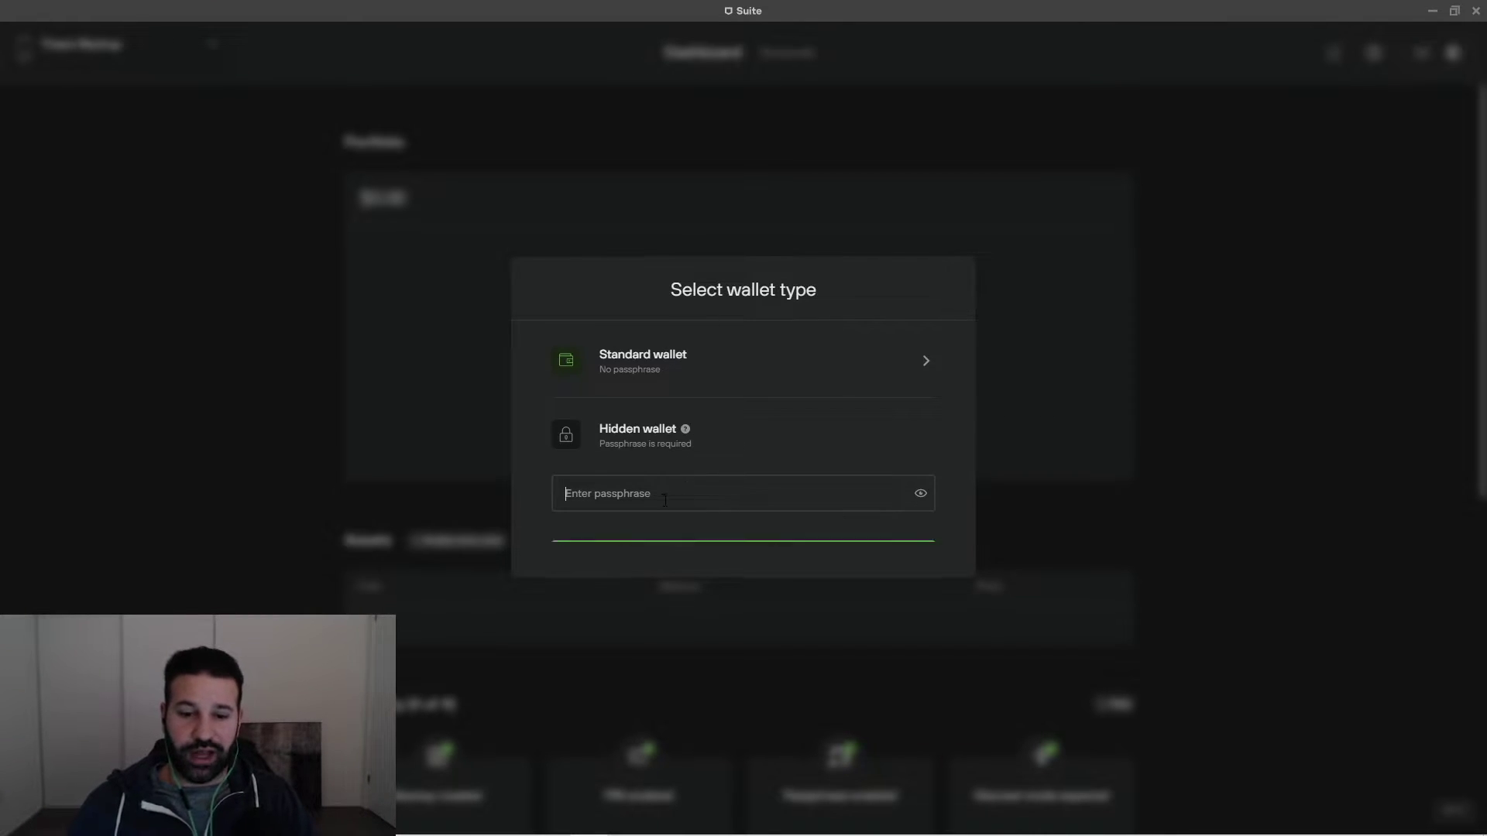
pyautogui.write('•••••')
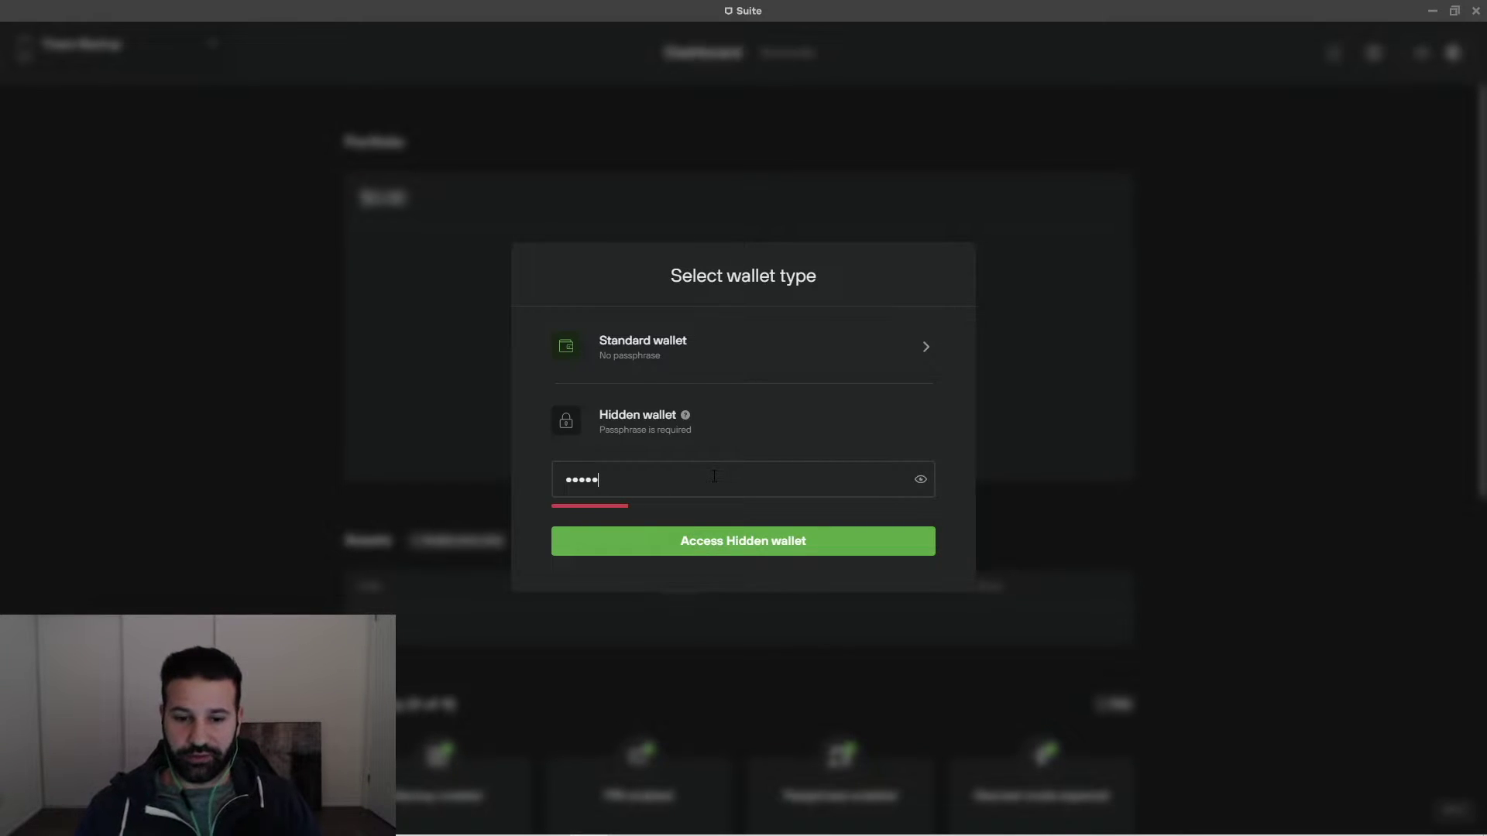
pyautogui.hotkey('ctrl', 'a')
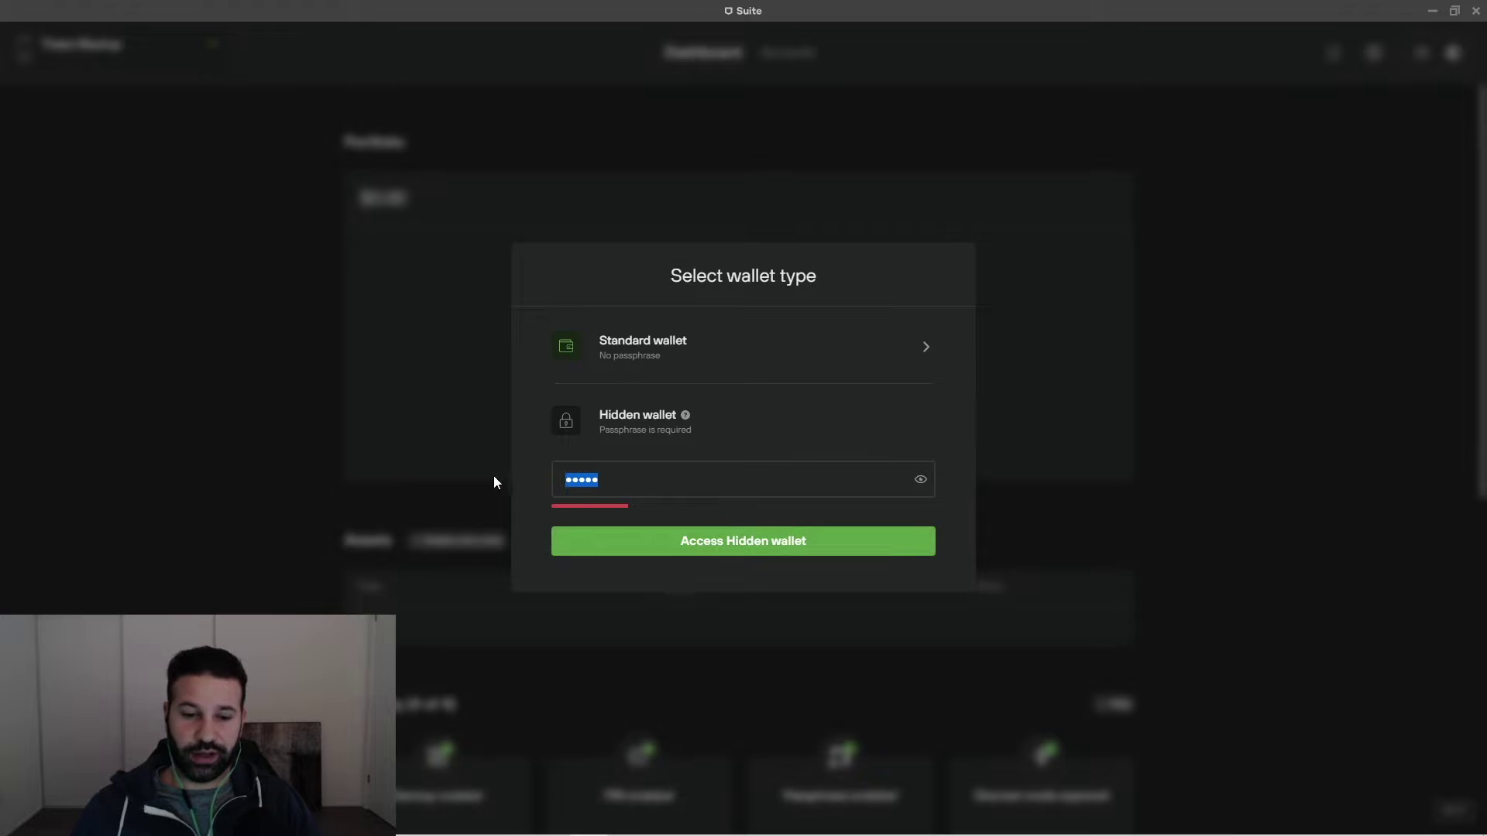
pyautogui.press('BackSpace')
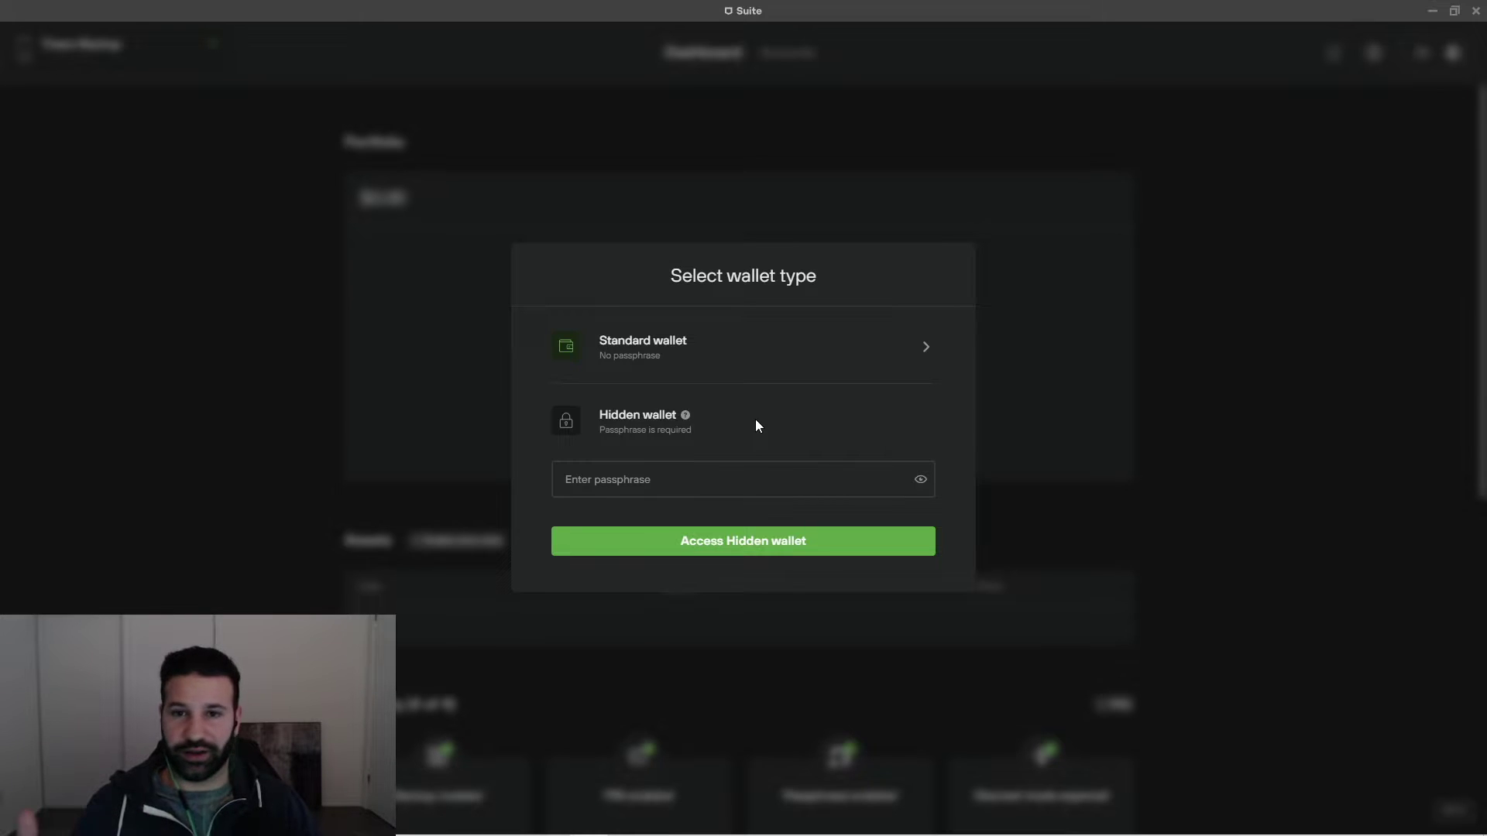
pyautogui.click(740, 348)
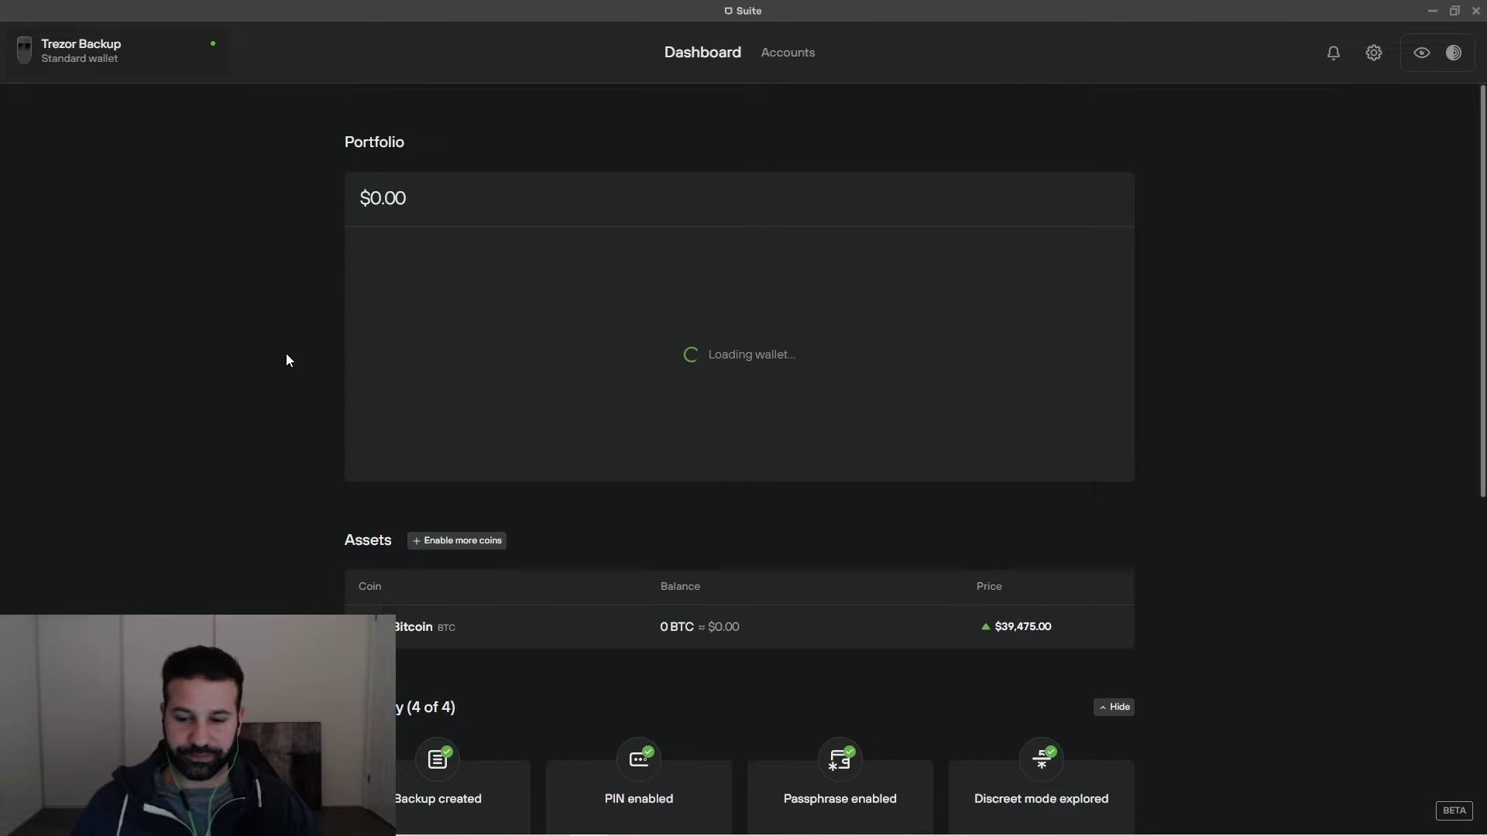
# Step: Review the standard wallet's Assets and Security sections, then go to the Bitcoin #1 account
pyautogui.scroll(-1, 278, 372)
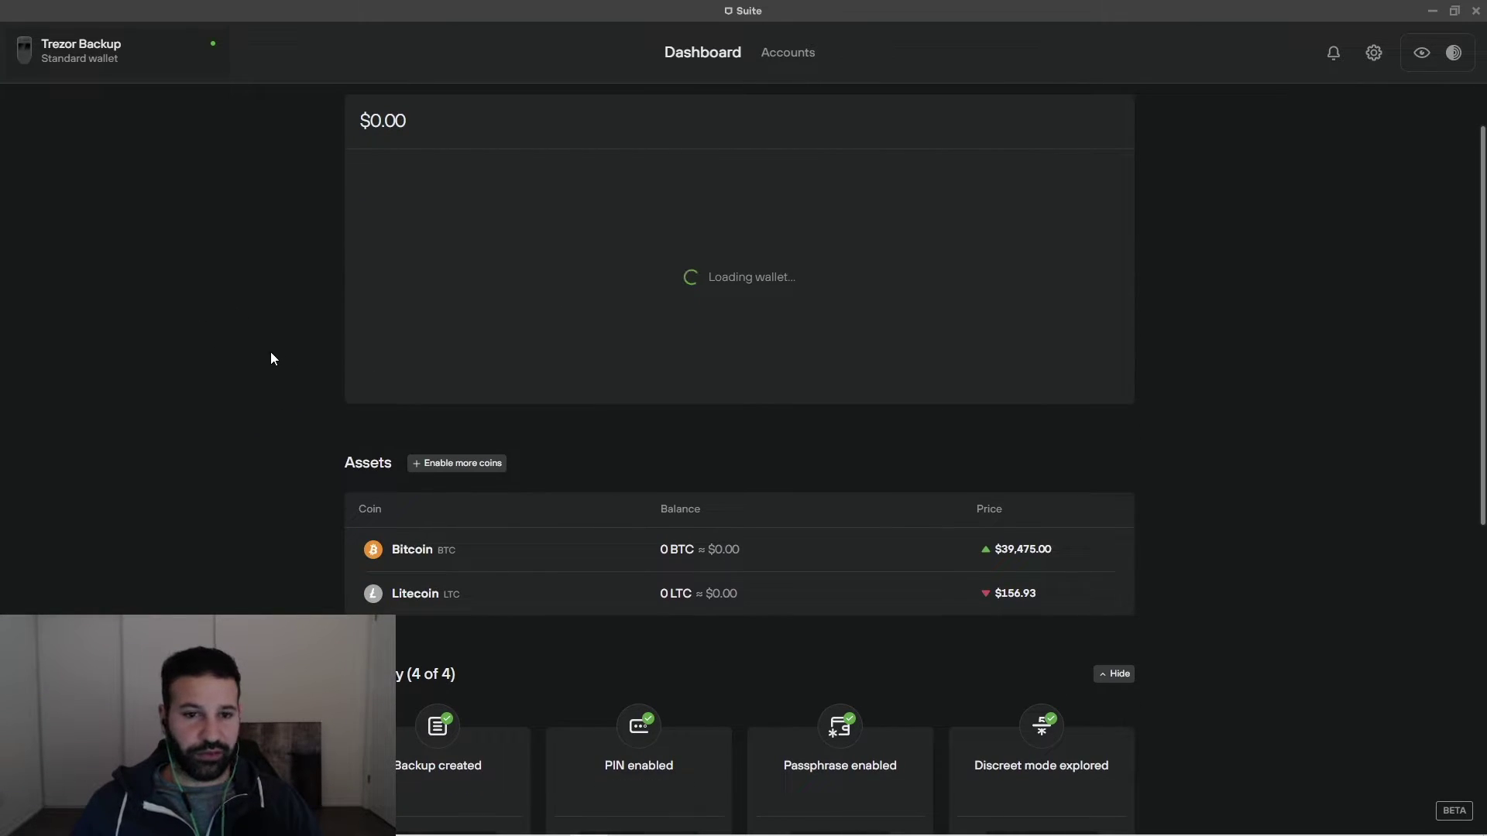
pyautogui.scroll(-5, 300, 395)
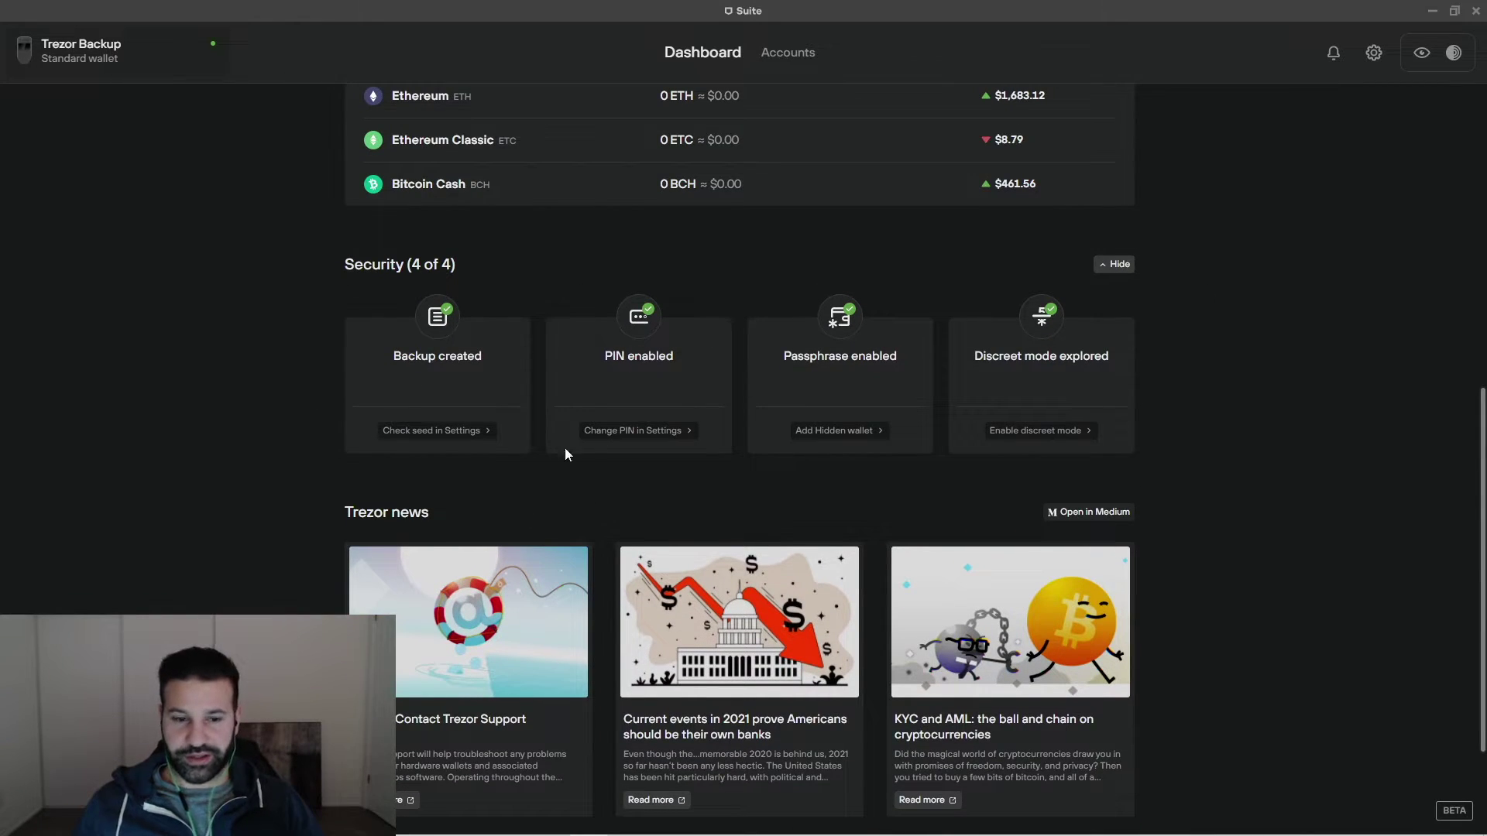
pyautogui.scroll(-1, 459, 492)
pyautogui.scroll(8, 668, 504)
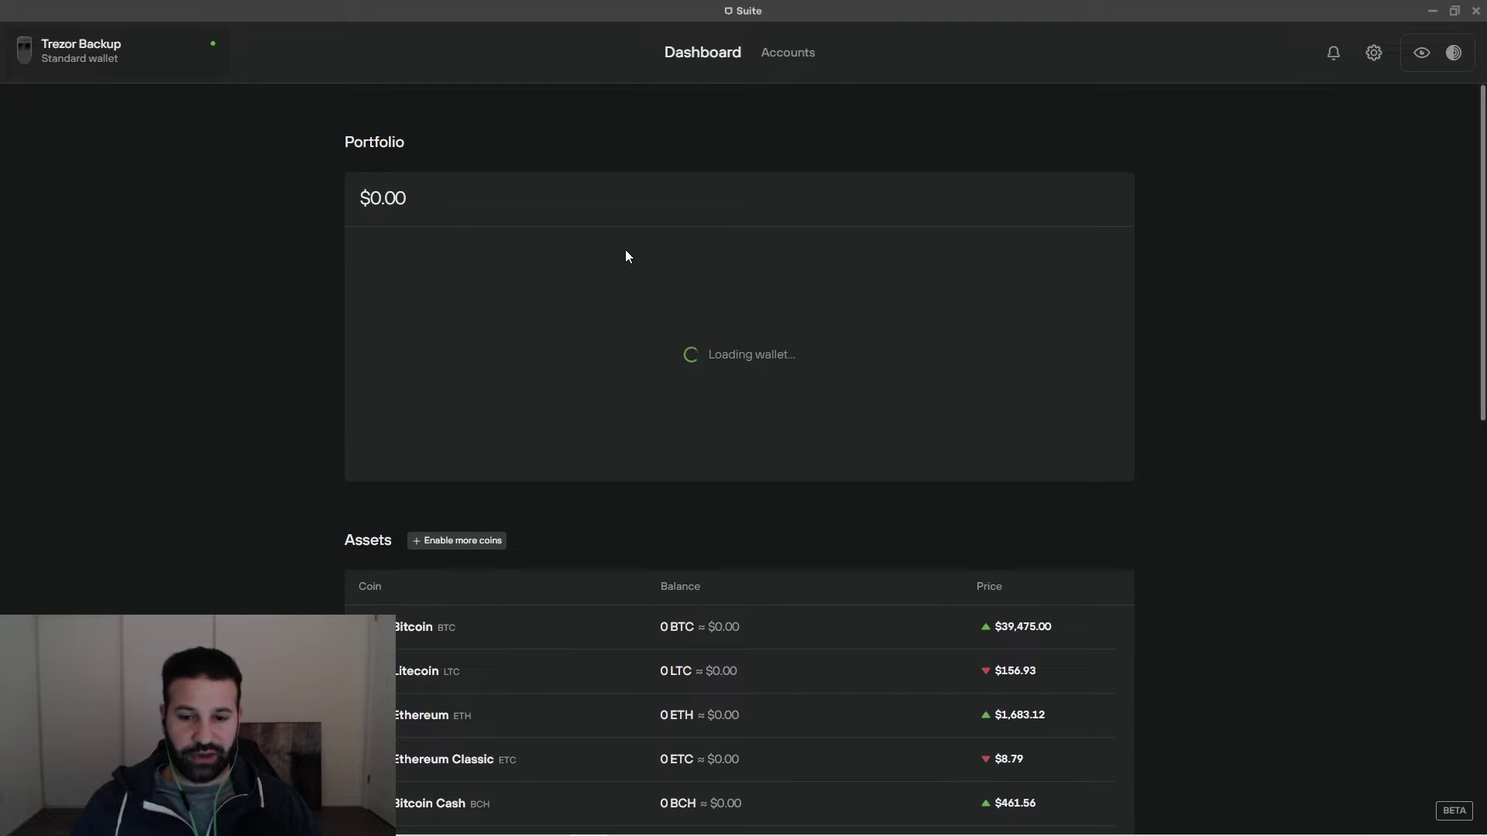
pyautogui.click(786, 55)
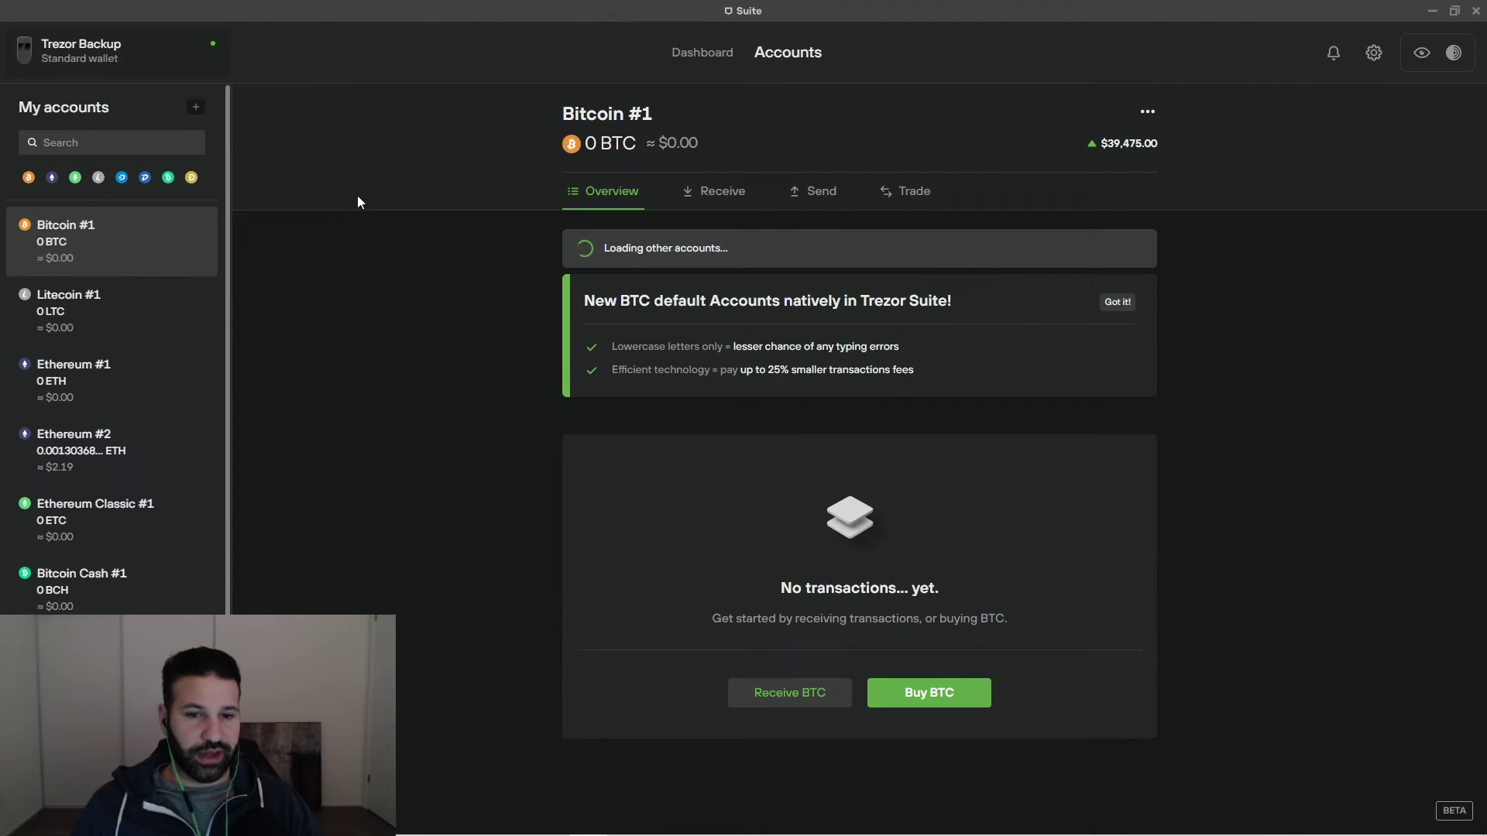
# Step: Glance over the portfolio dashboard, then return to the Accounts view
pyautogui.click(697, 54)
pyautogui.scroll(-3, 571, 495)
pyautogui.scroll(3, 627, 591)
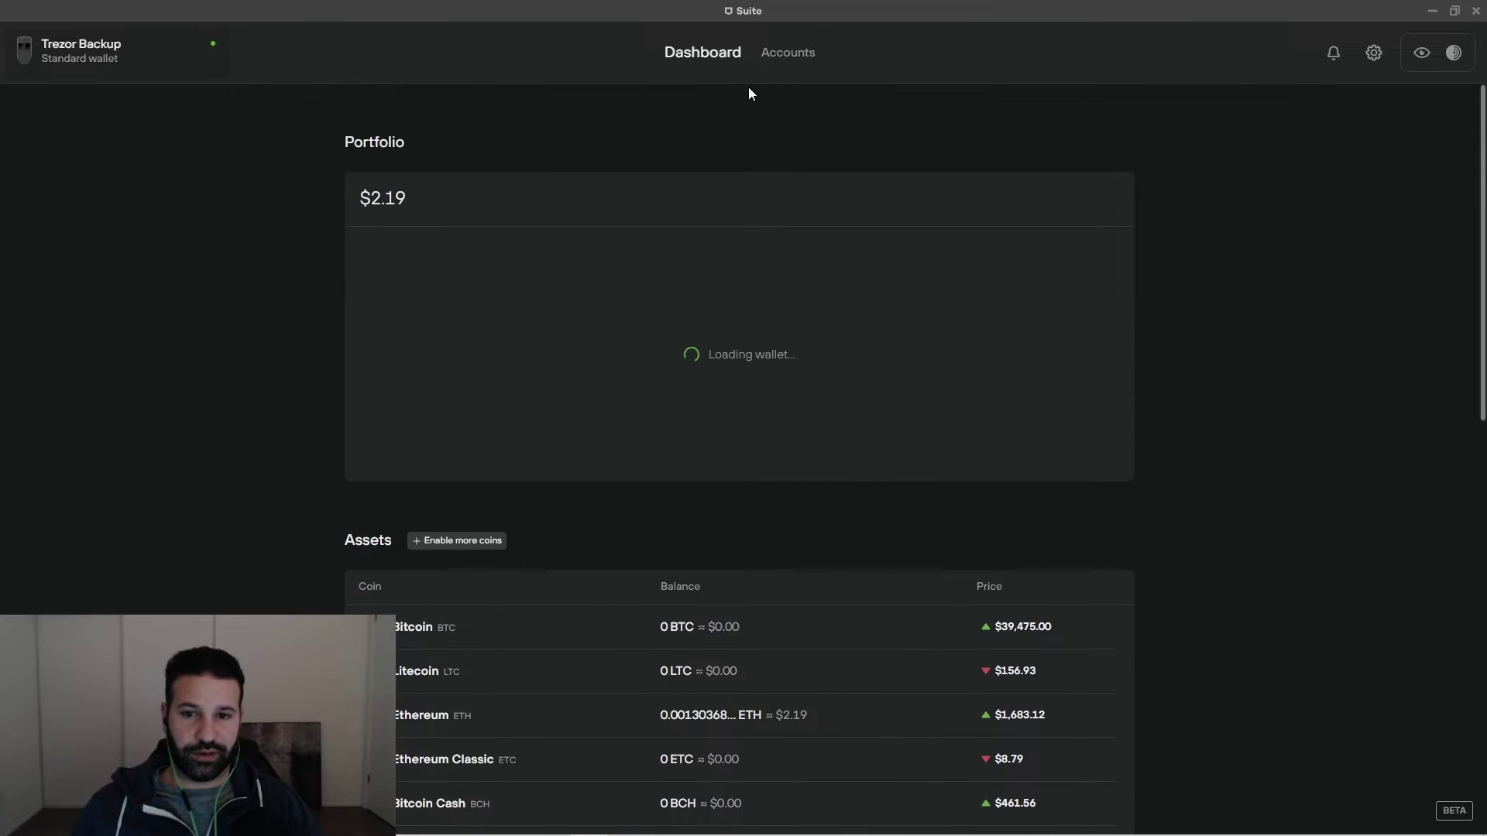
pyautogui.click(787, 53)
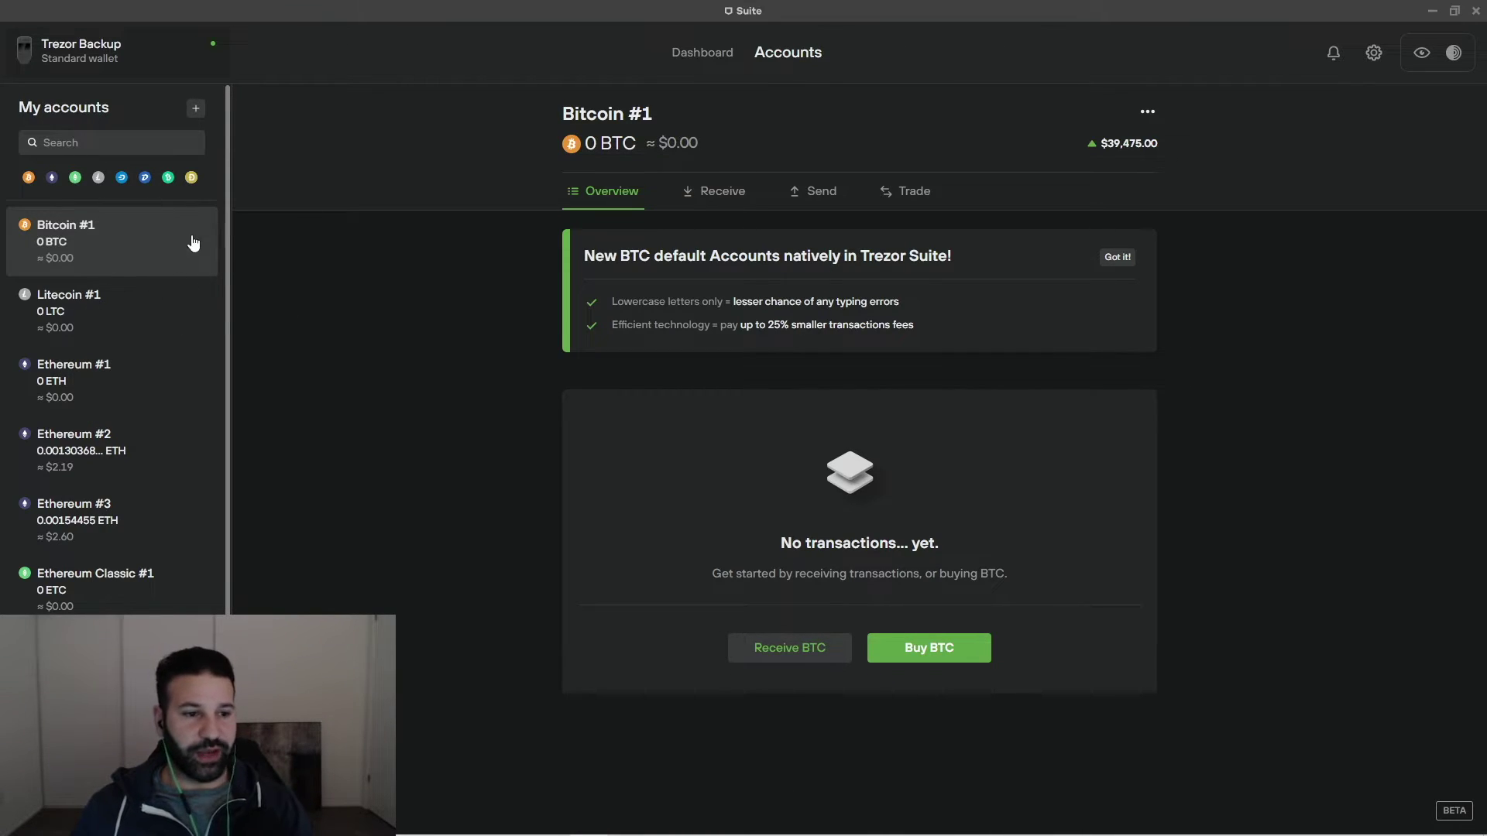
# Step: Go through Bitcoin #1's Receive and Send tabs to reach the Trade buy form for 1000 CAD
pyautogui.click(728, 194)
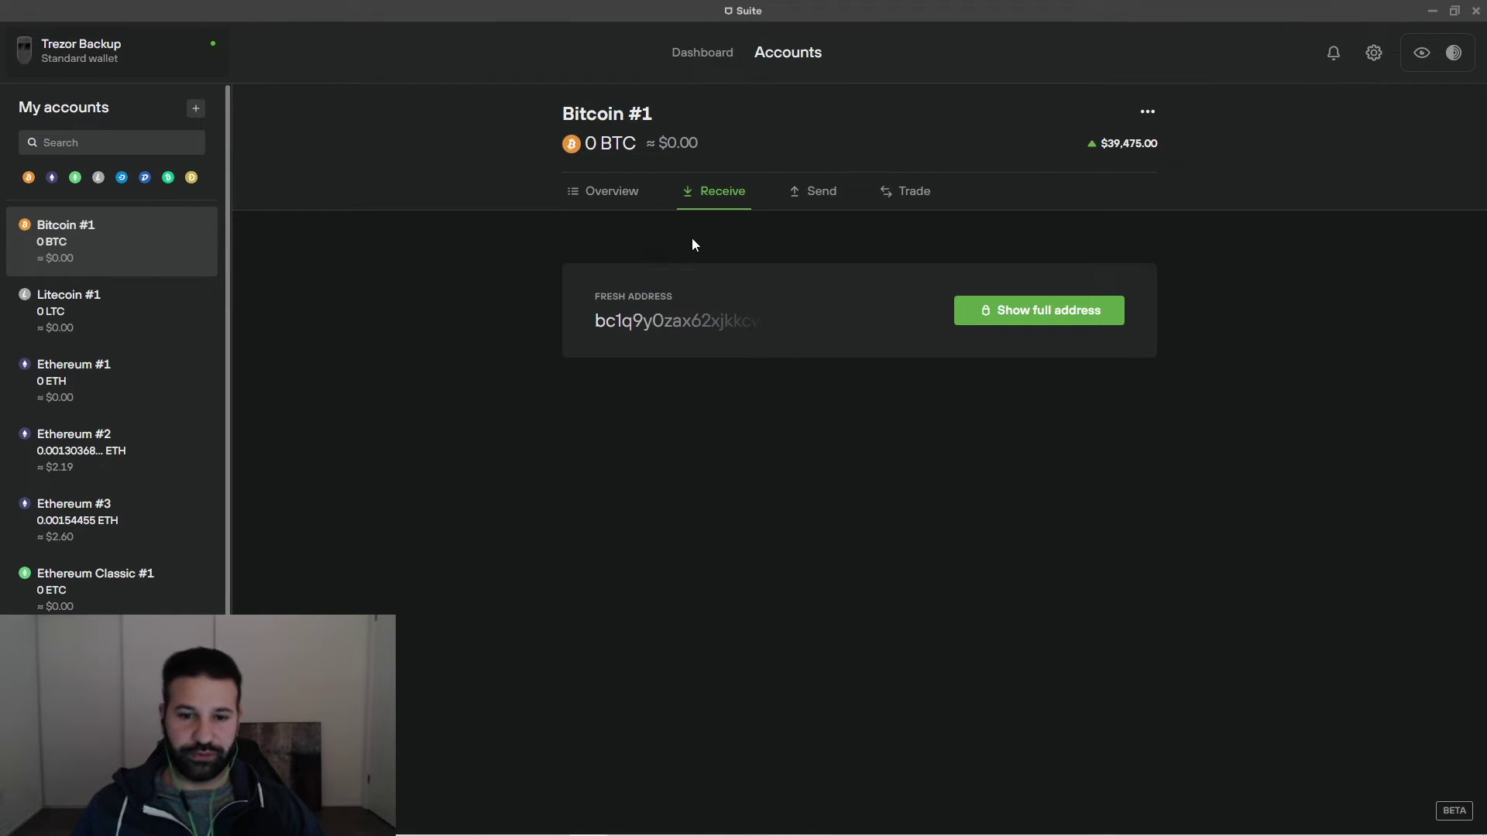
pyautogui.click(812, 196)
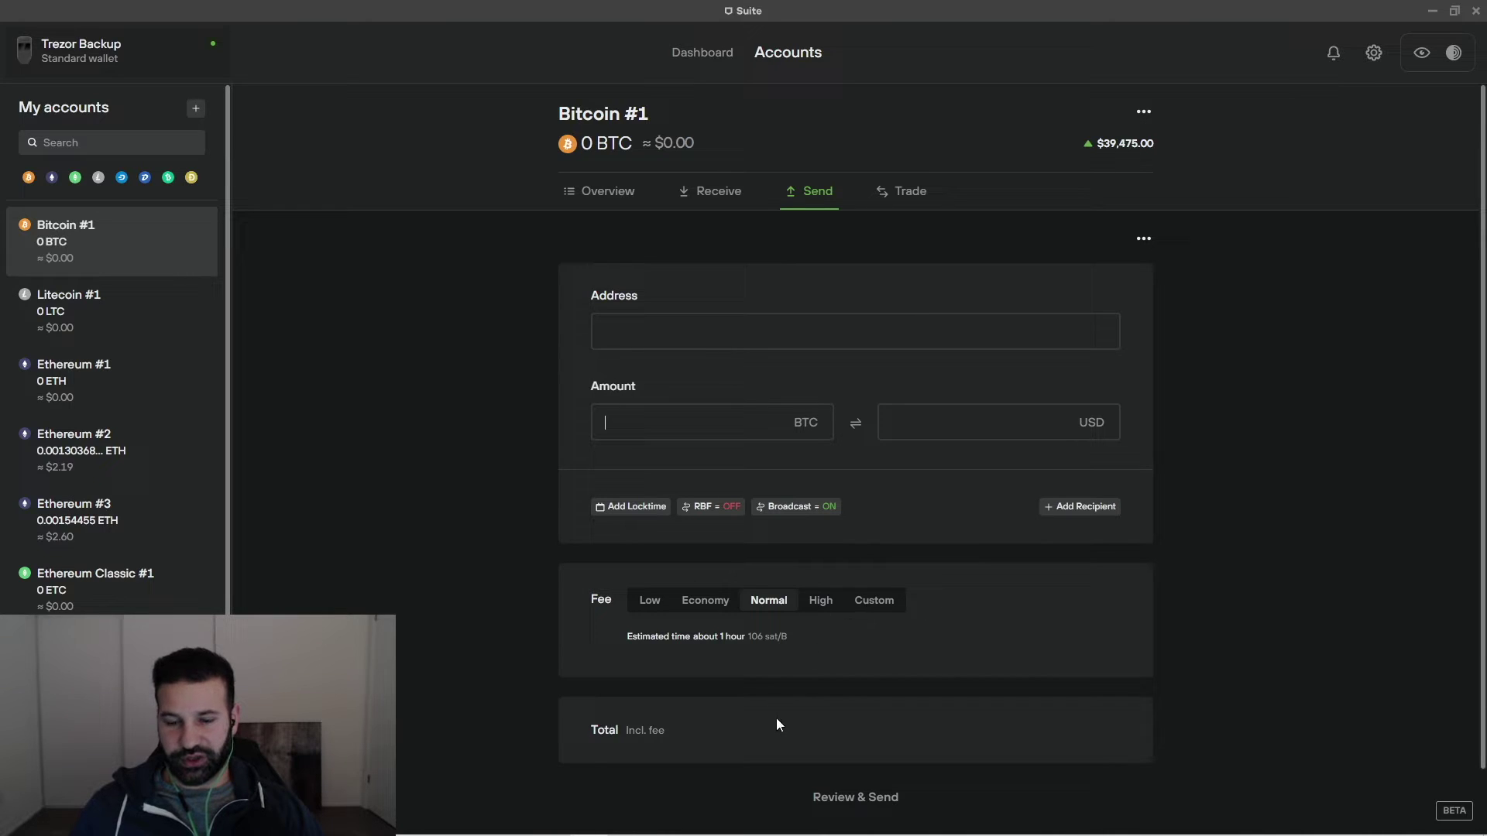
pyautogui.click(891, 191)
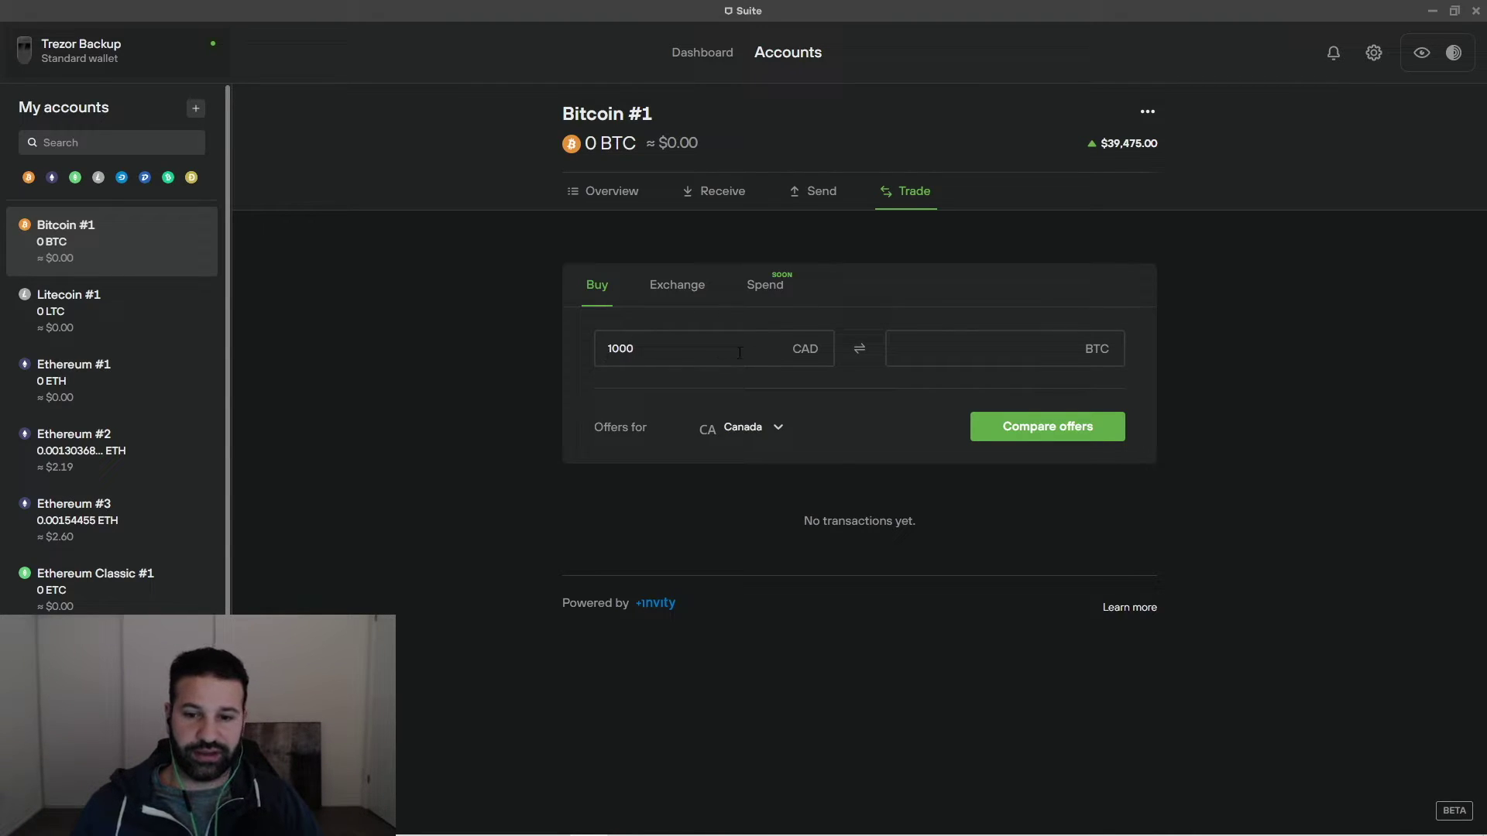
pyautogui.click(1030, 425)
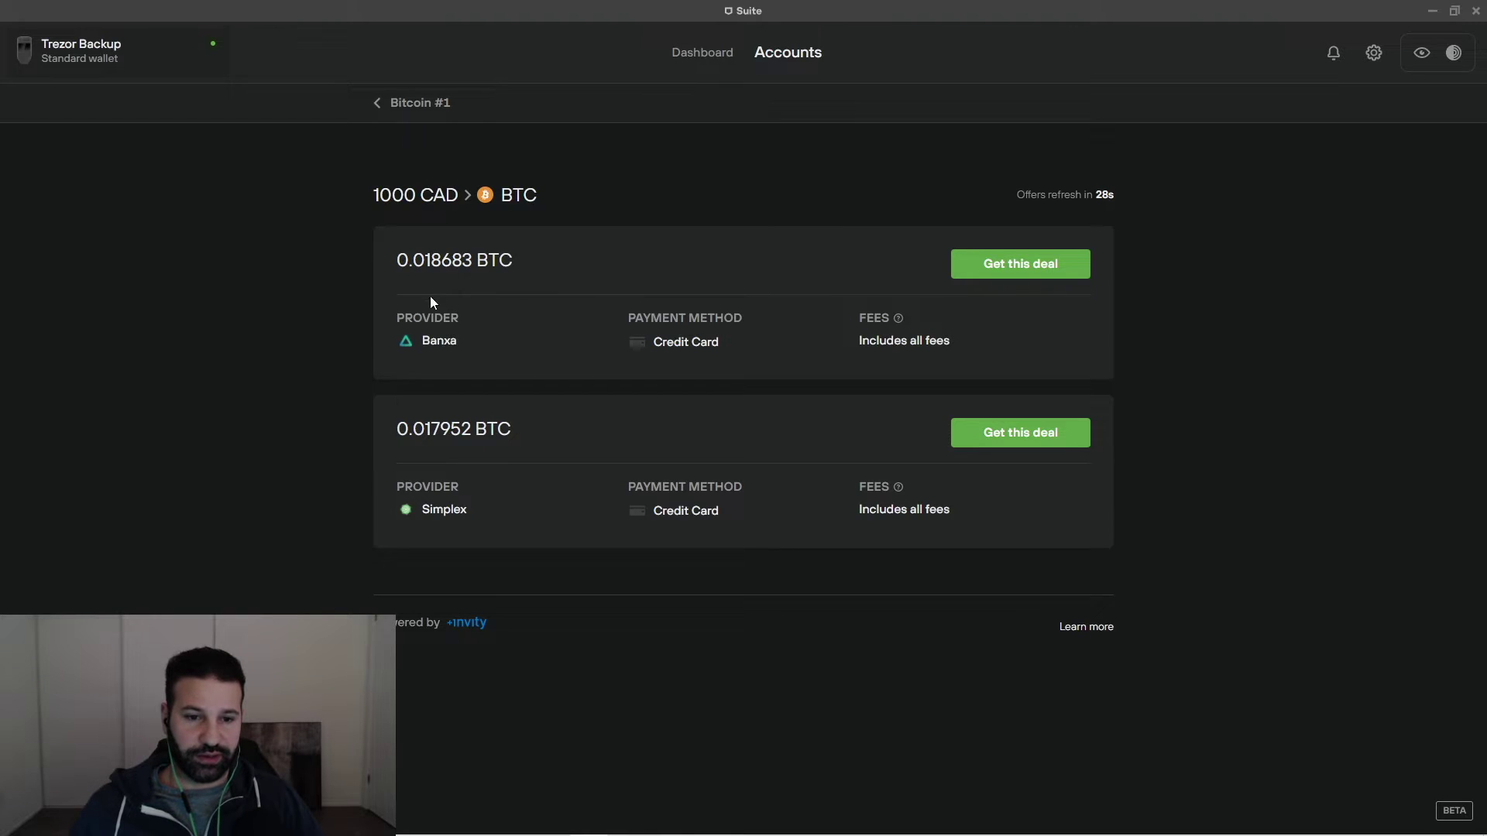
pyautogui.moveTo(401, 260); pyautogui.dragTo(513, 255)
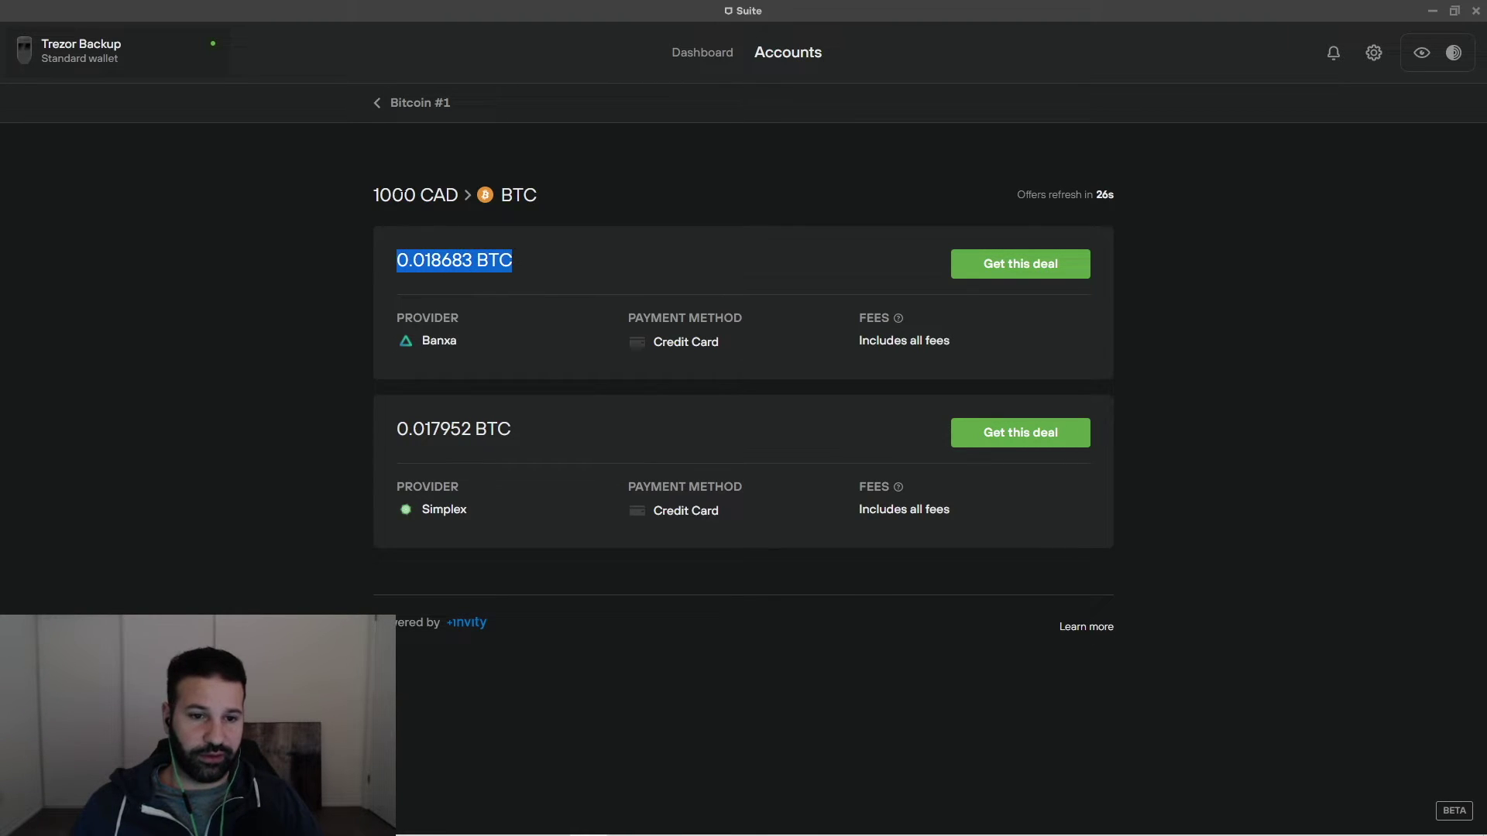
pyautogui.click(549, 246)
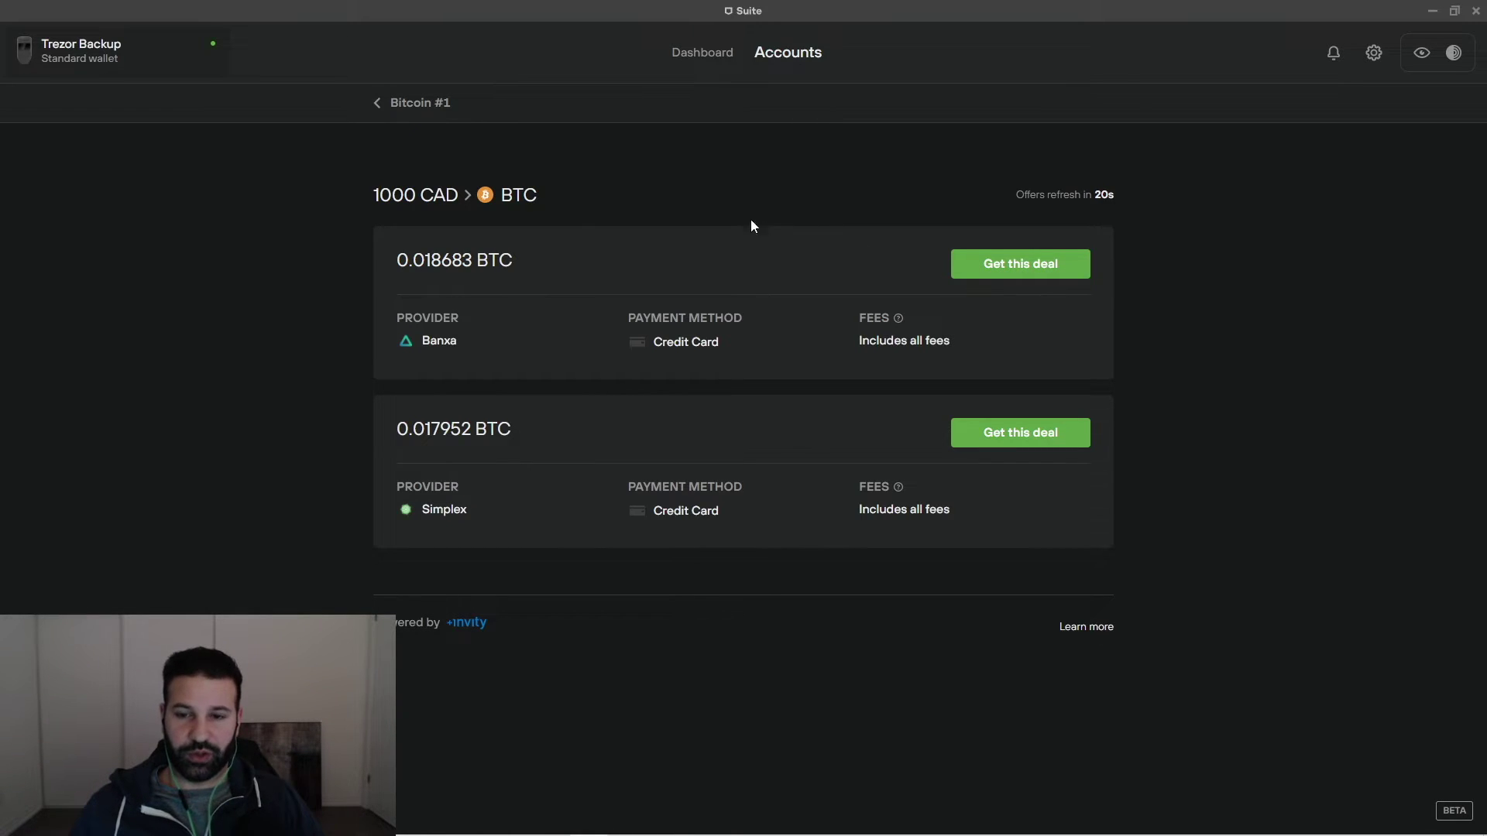
pyautogui.click(412, 104)
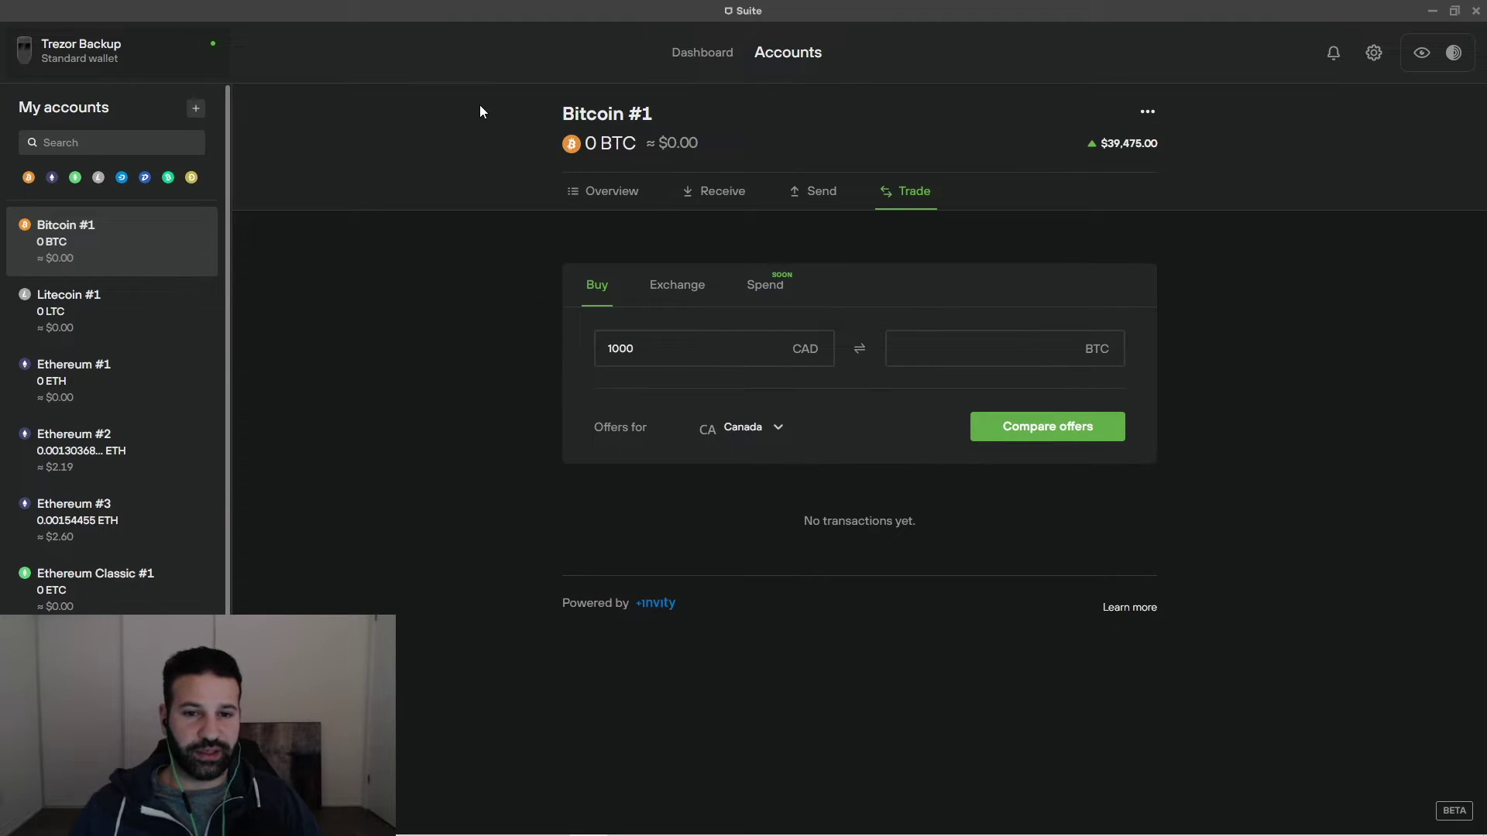
pyautogui.click(151, 387)
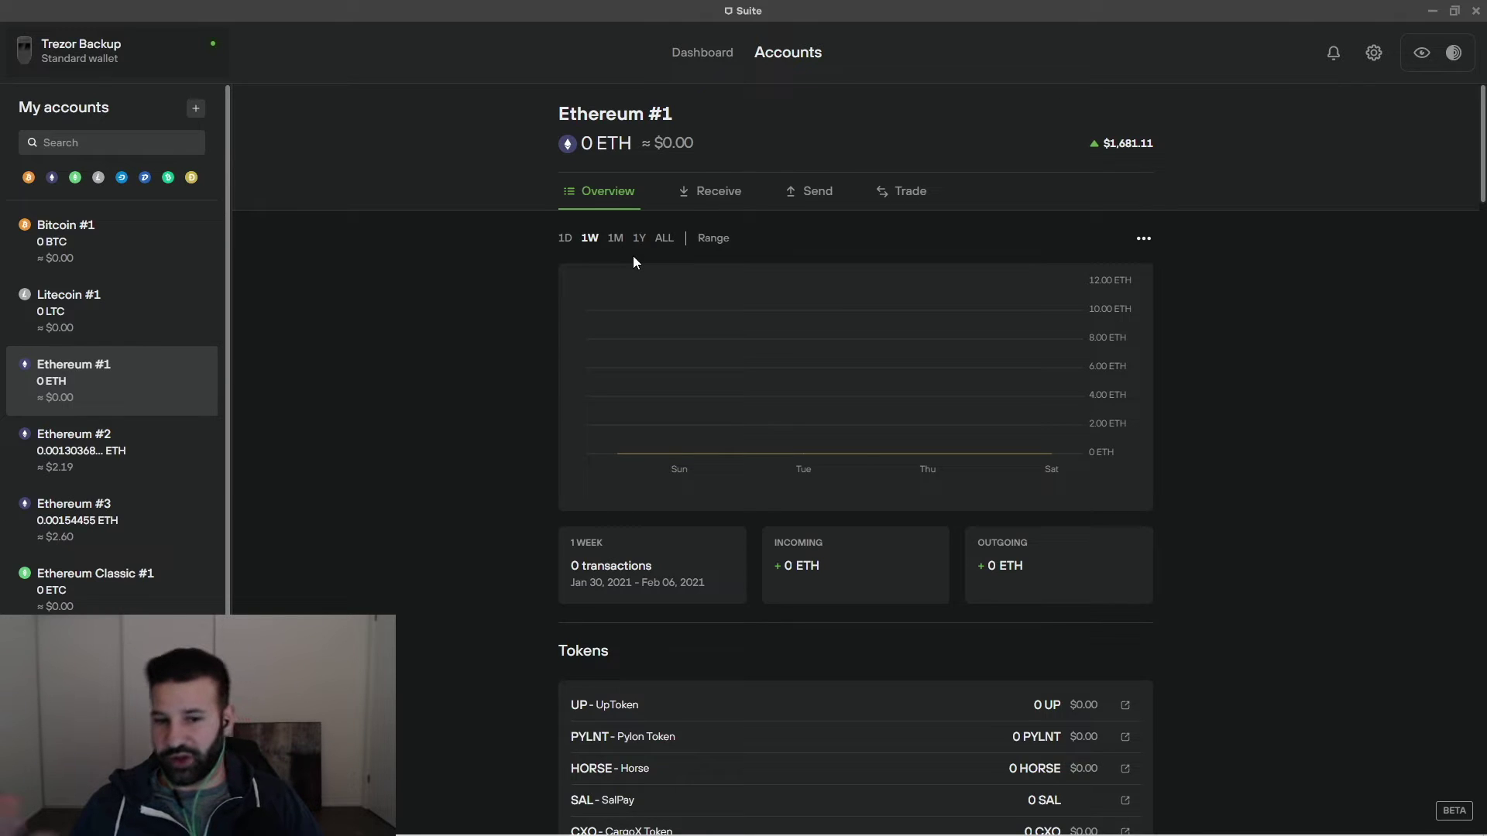
pyautogui.scroll(-3, 480, 383)
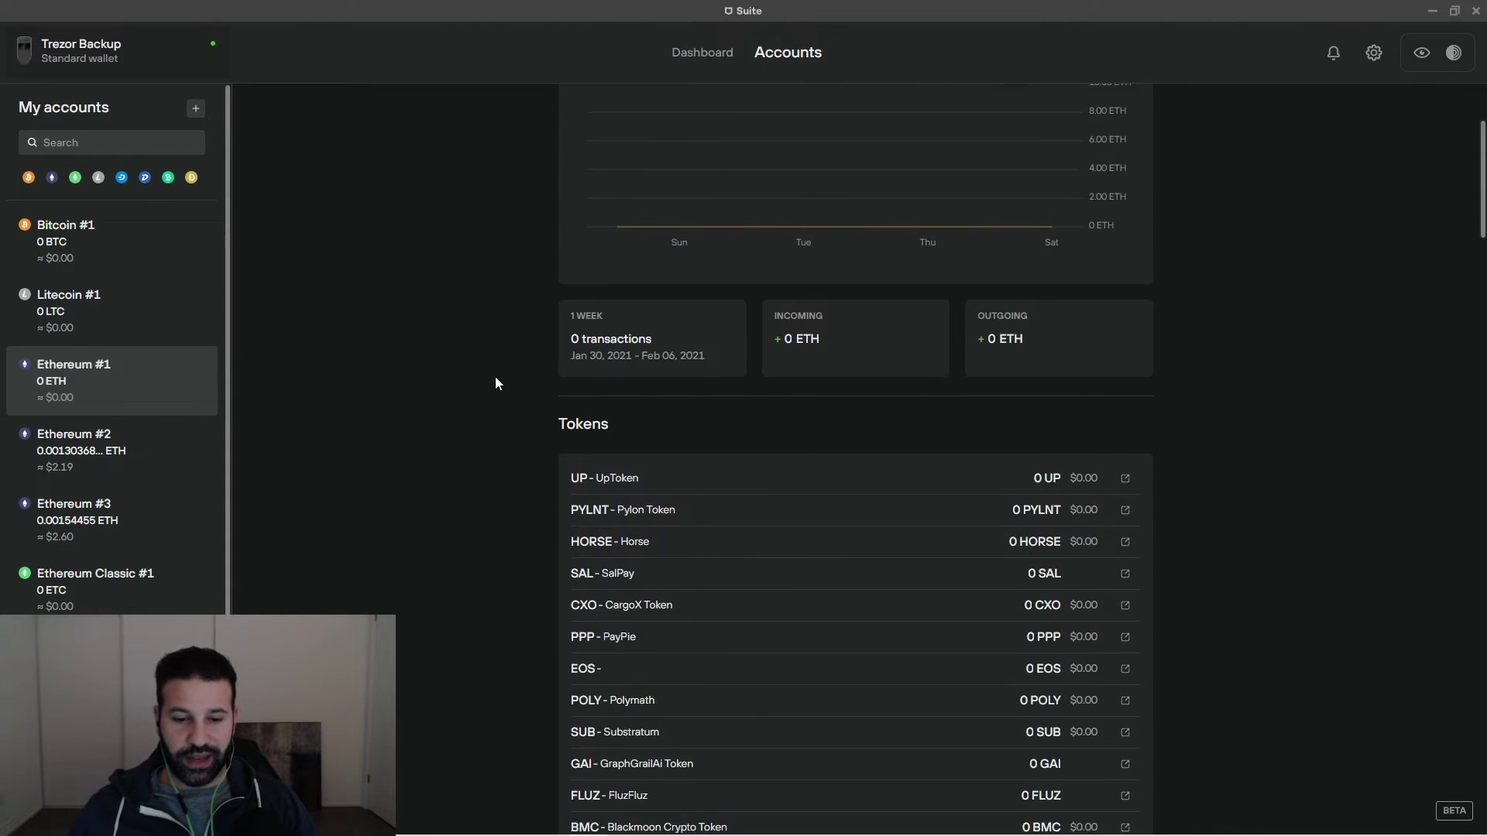
pyautogui.scroll(-4, 495, 383)
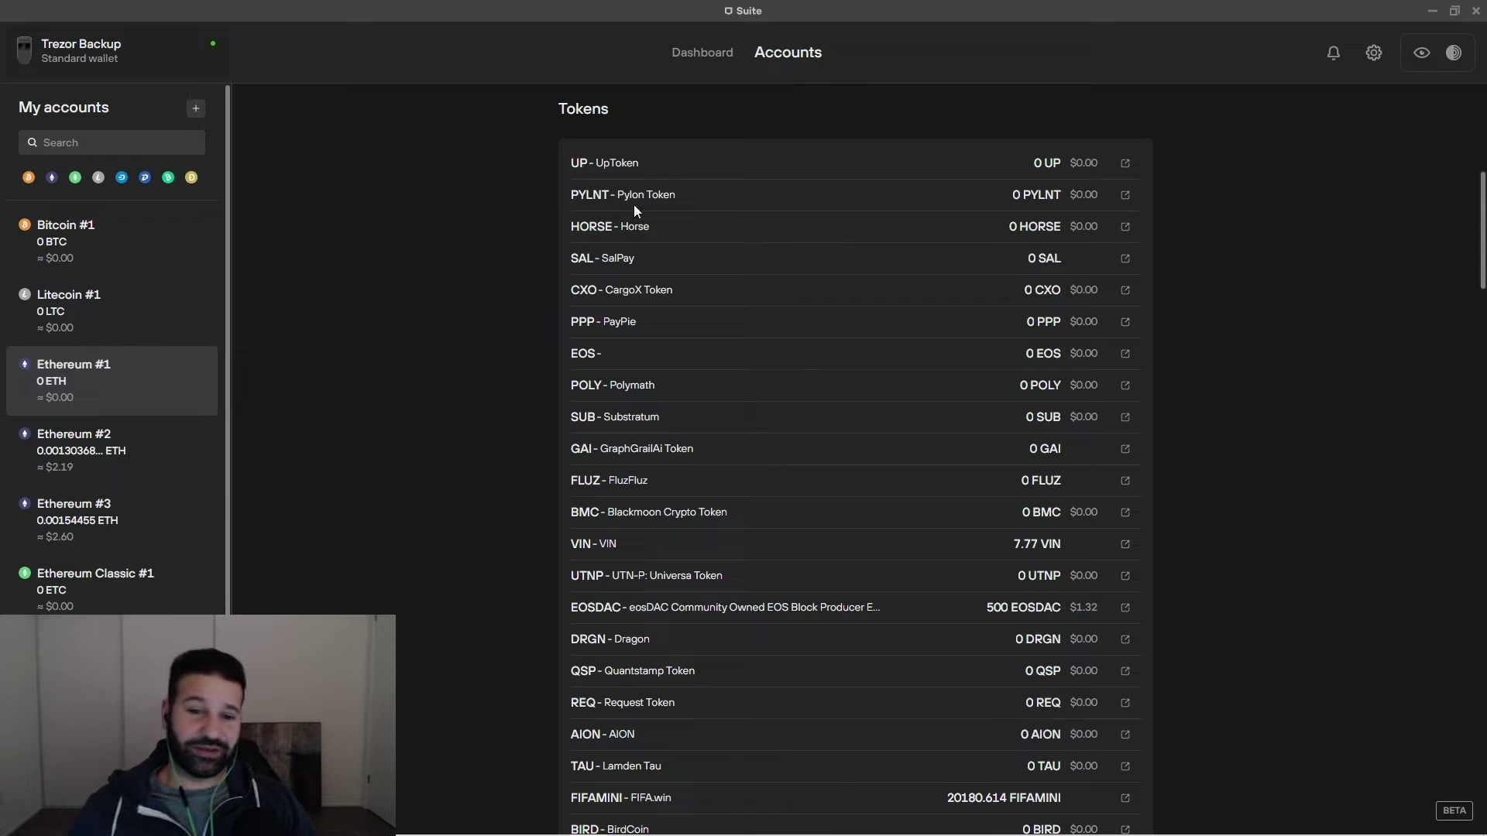
pyautogui.scroll(-1, 644, 360)
pyautogui.scroll(-1, 644, 357)
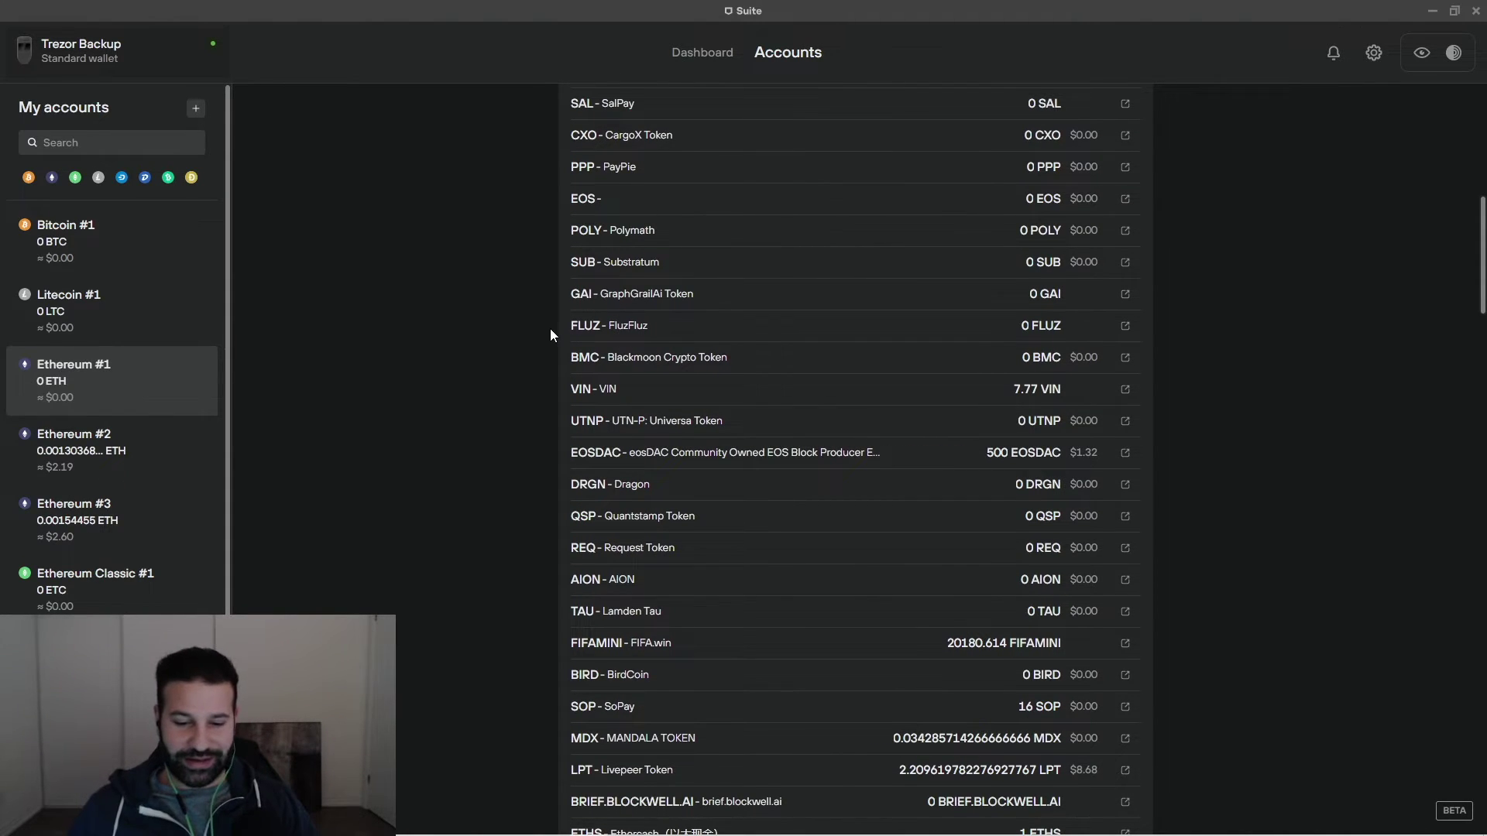
pyautogui.scroll(-2, 554, 328)
pyautogui.scroll(4, 662, 422)
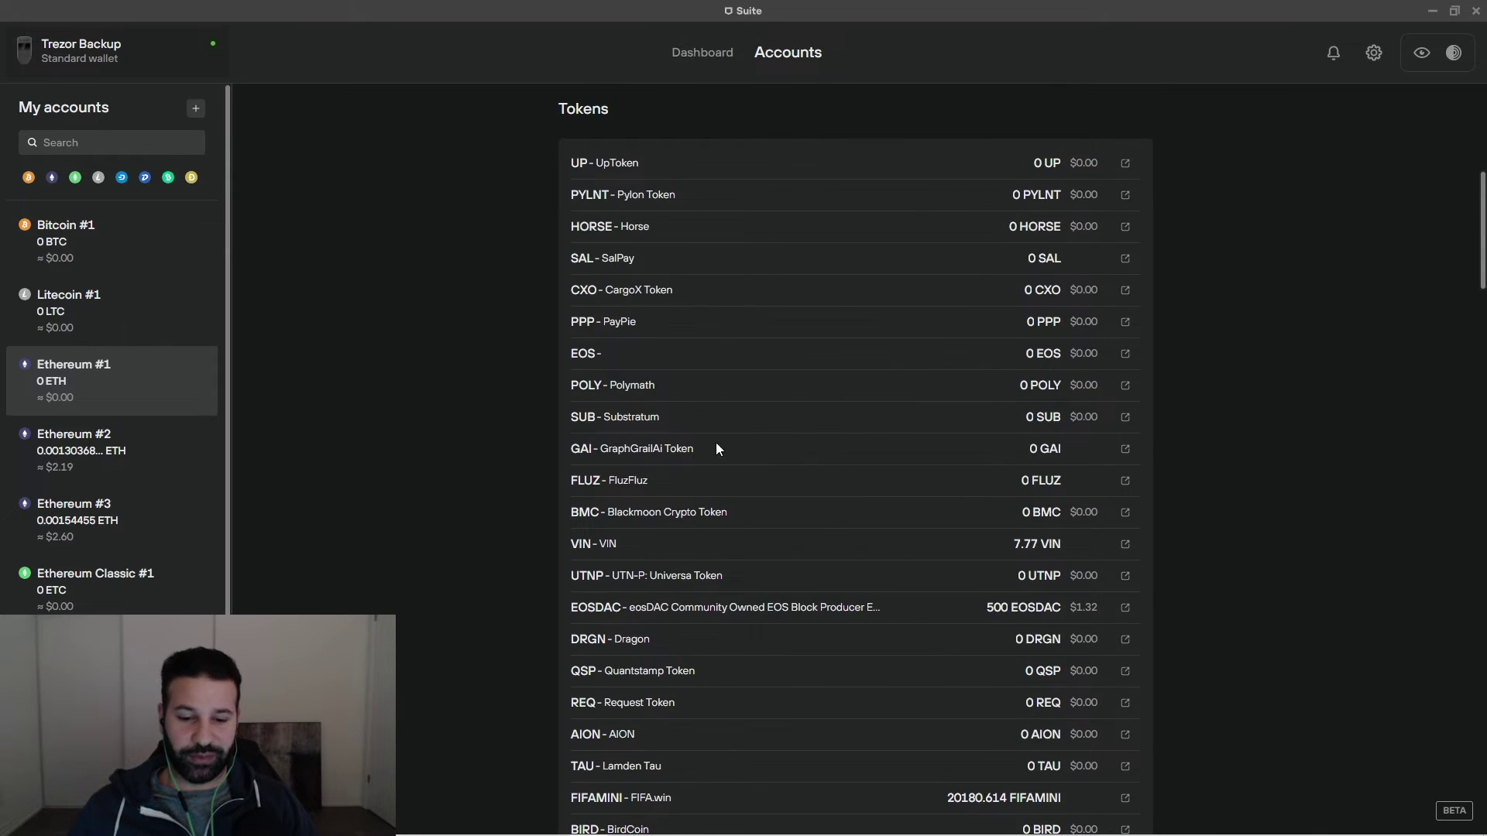
pyautogui.scroll(-2, 708, 455)
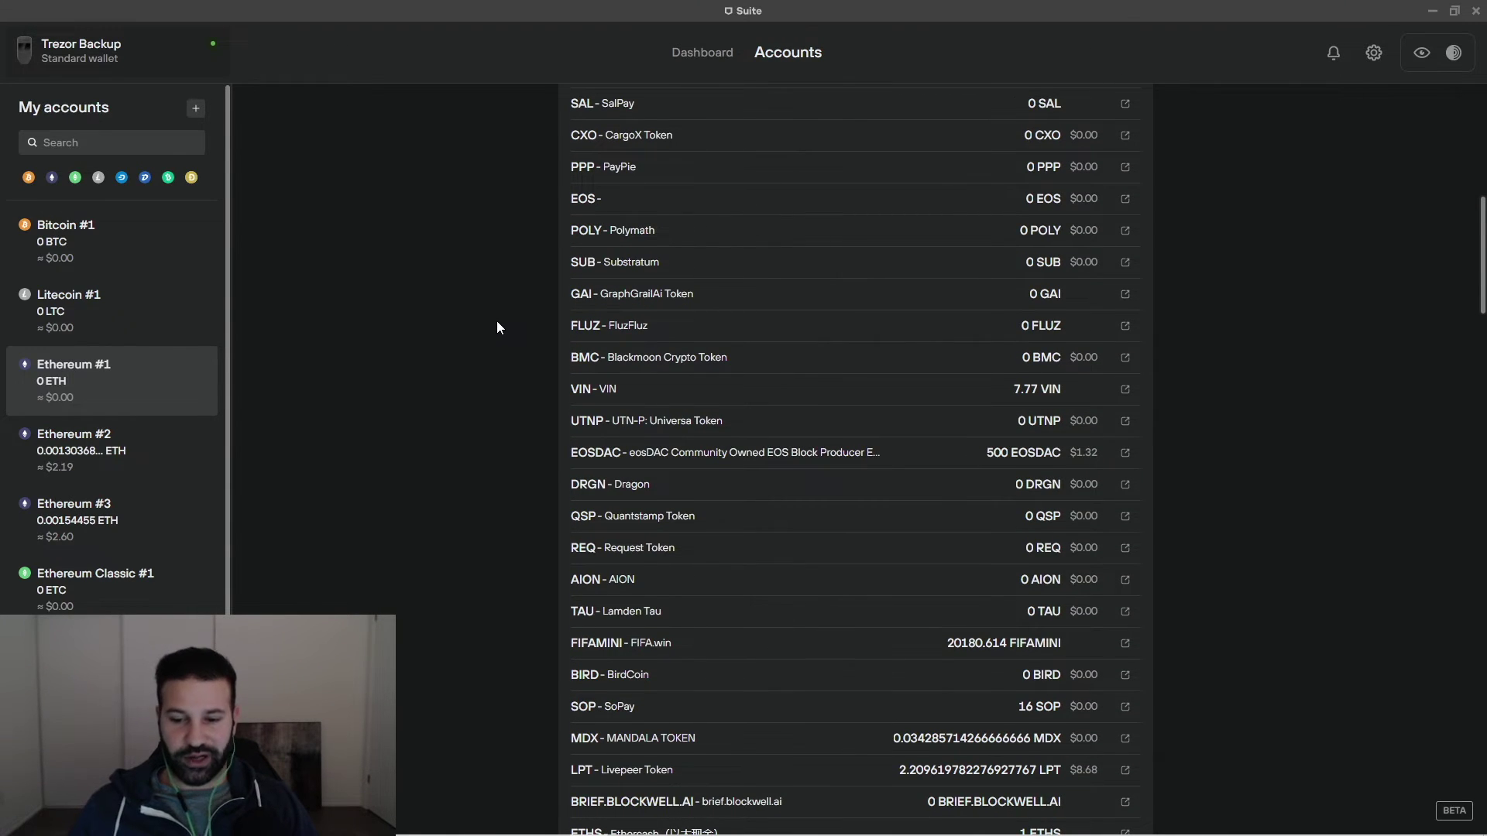
pyautogui.scroll(8, 495, 321)
pyautogui.scroll(1, 477, 313)
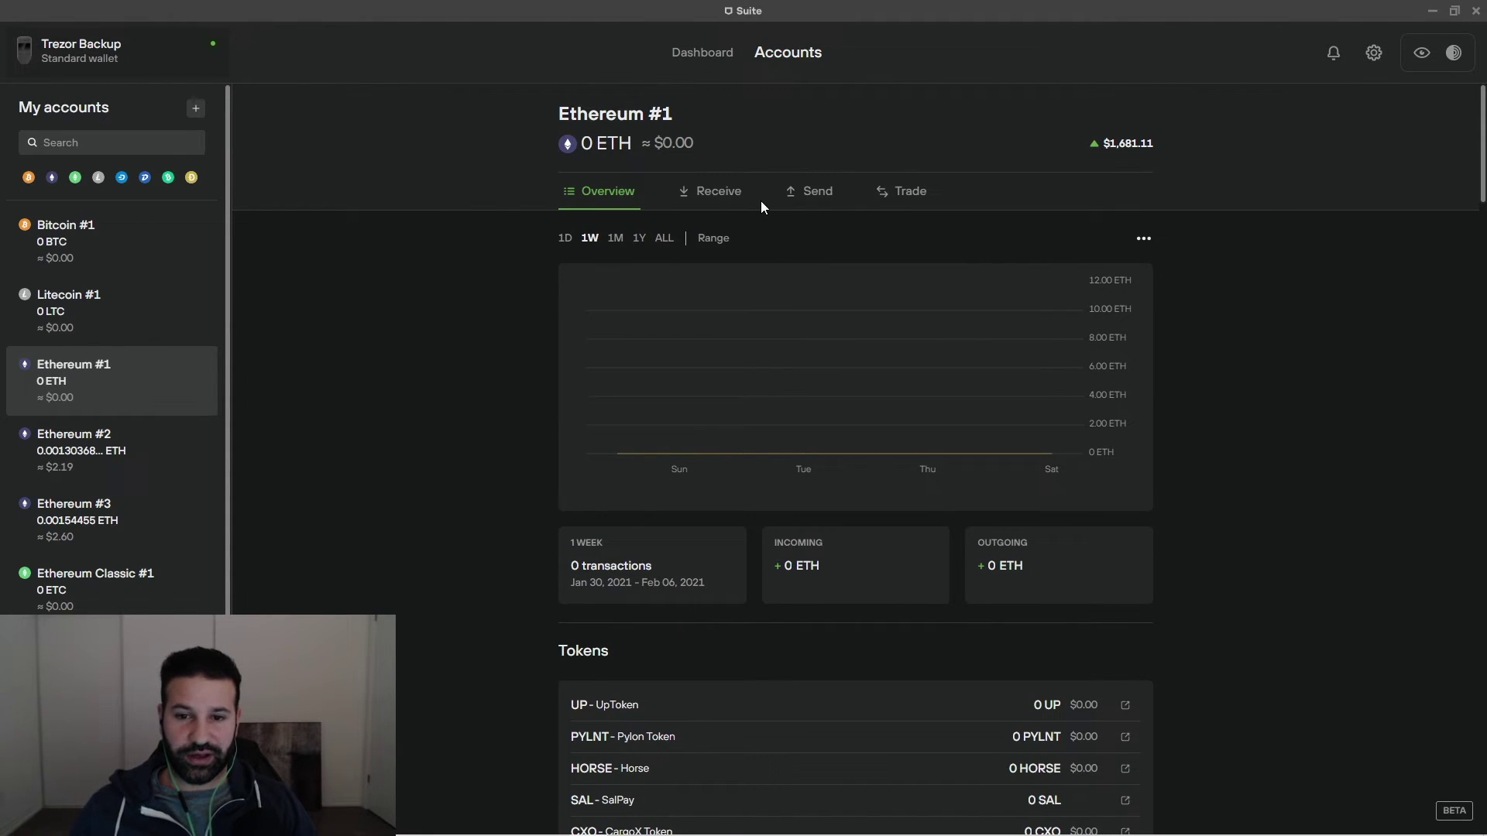
pyautogui.click(805, 192)
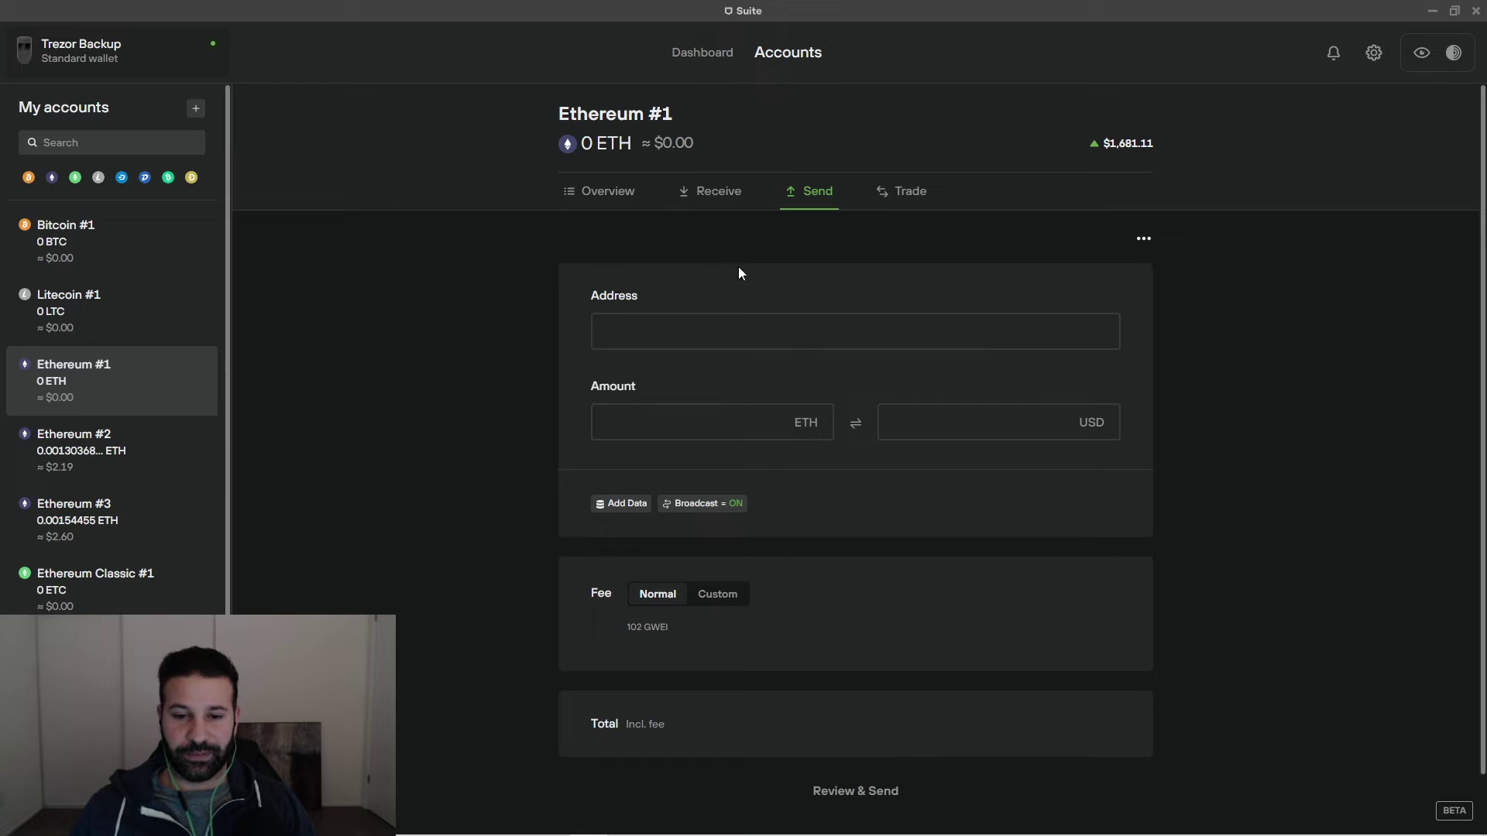
pyautogui.click(805, 422)
pyautogui.scroll(-1, 805, 504)
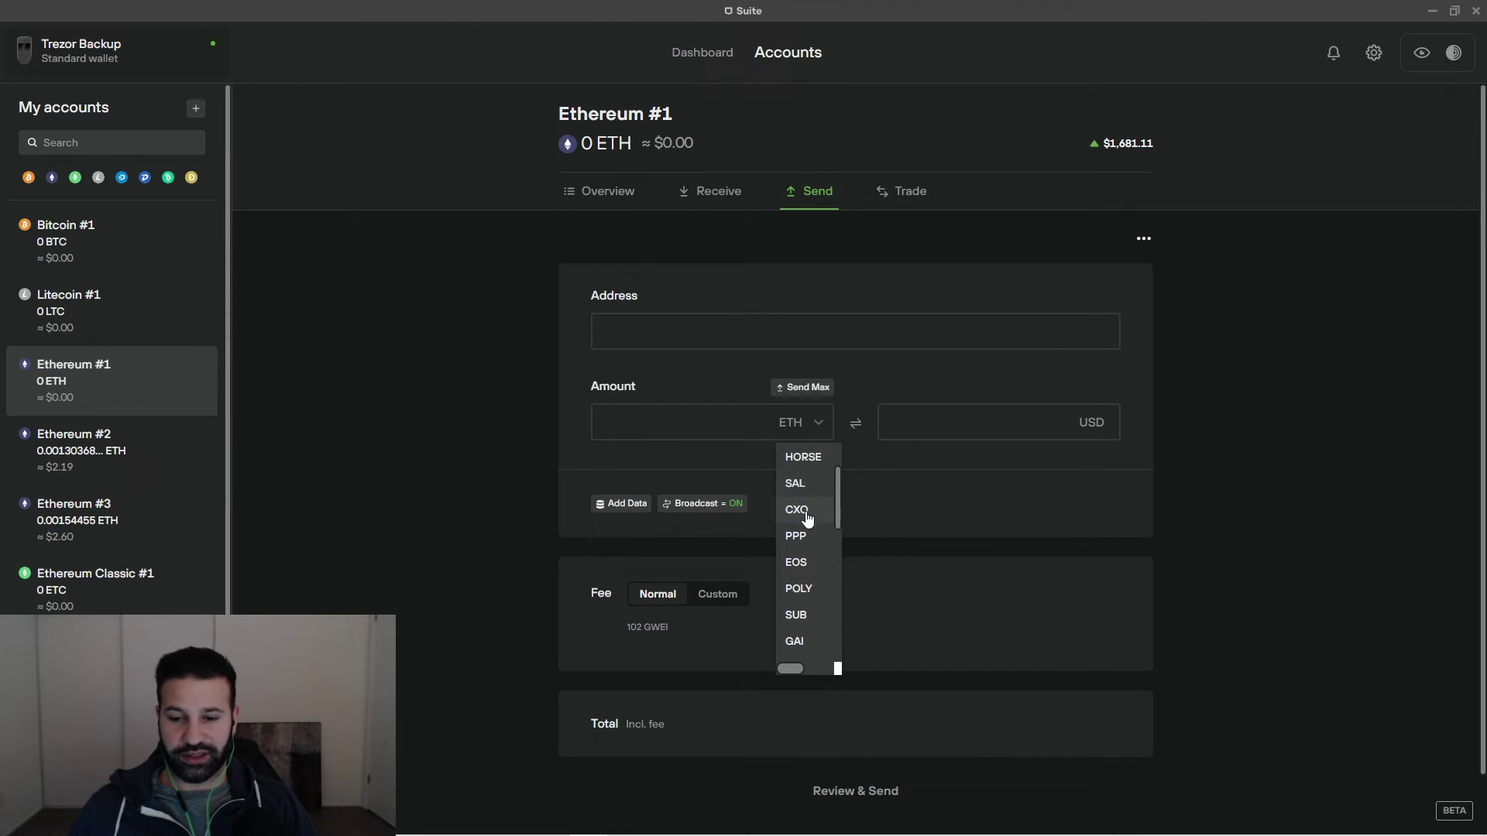
pyautogui.scroll(-1, 807, 518)
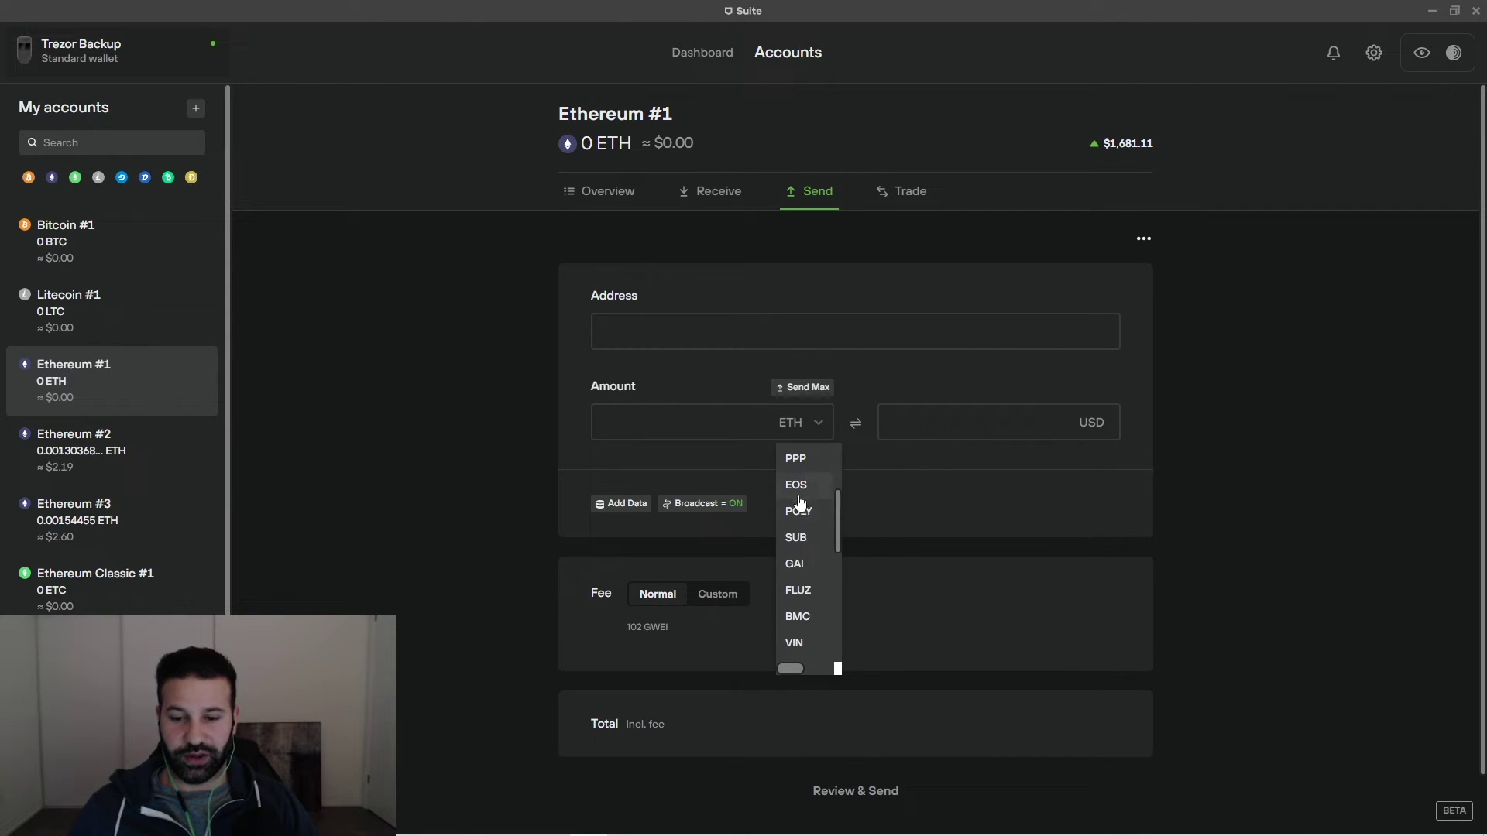
pyautogui.click(815, 433)
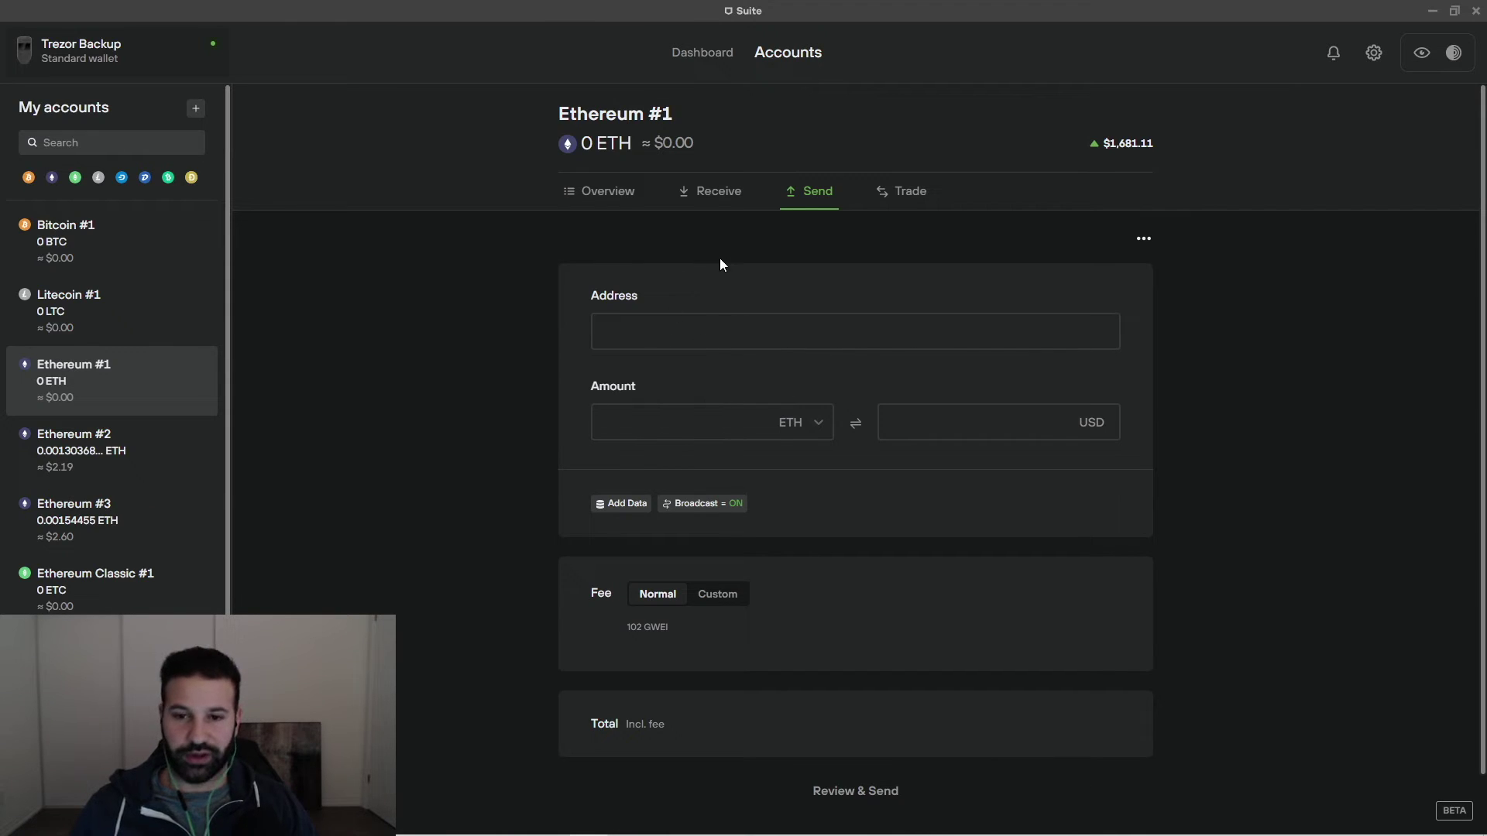
pyautogui.click(611, 198)
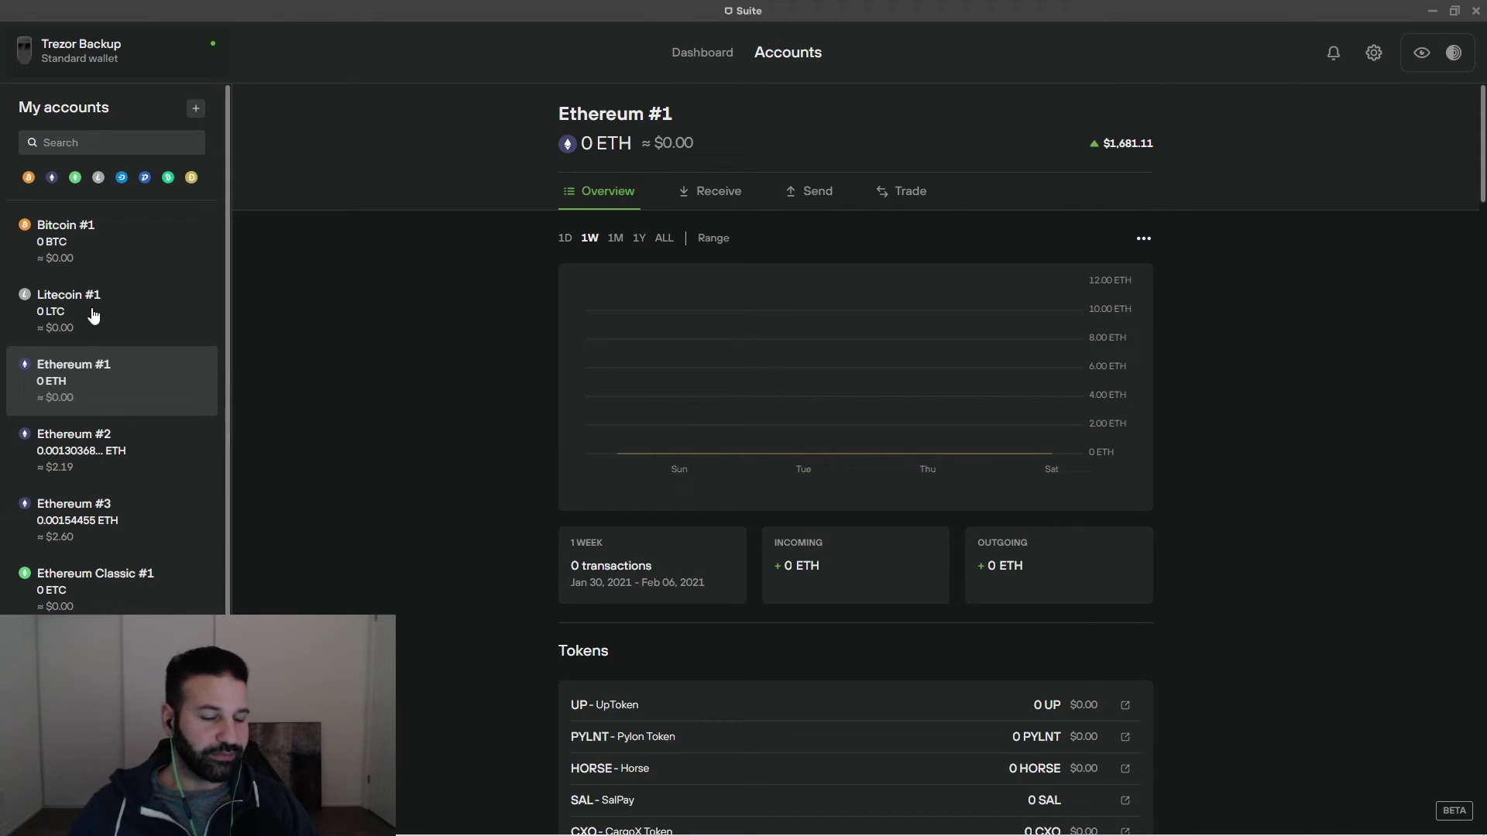
# Step: View the empty Ethereum Classic #1 account, then switch to the Bitcoin #1 overview
pyautogui.scroll(-1, 169, 500)
pyautogui.scroll(-2, 169, 500)
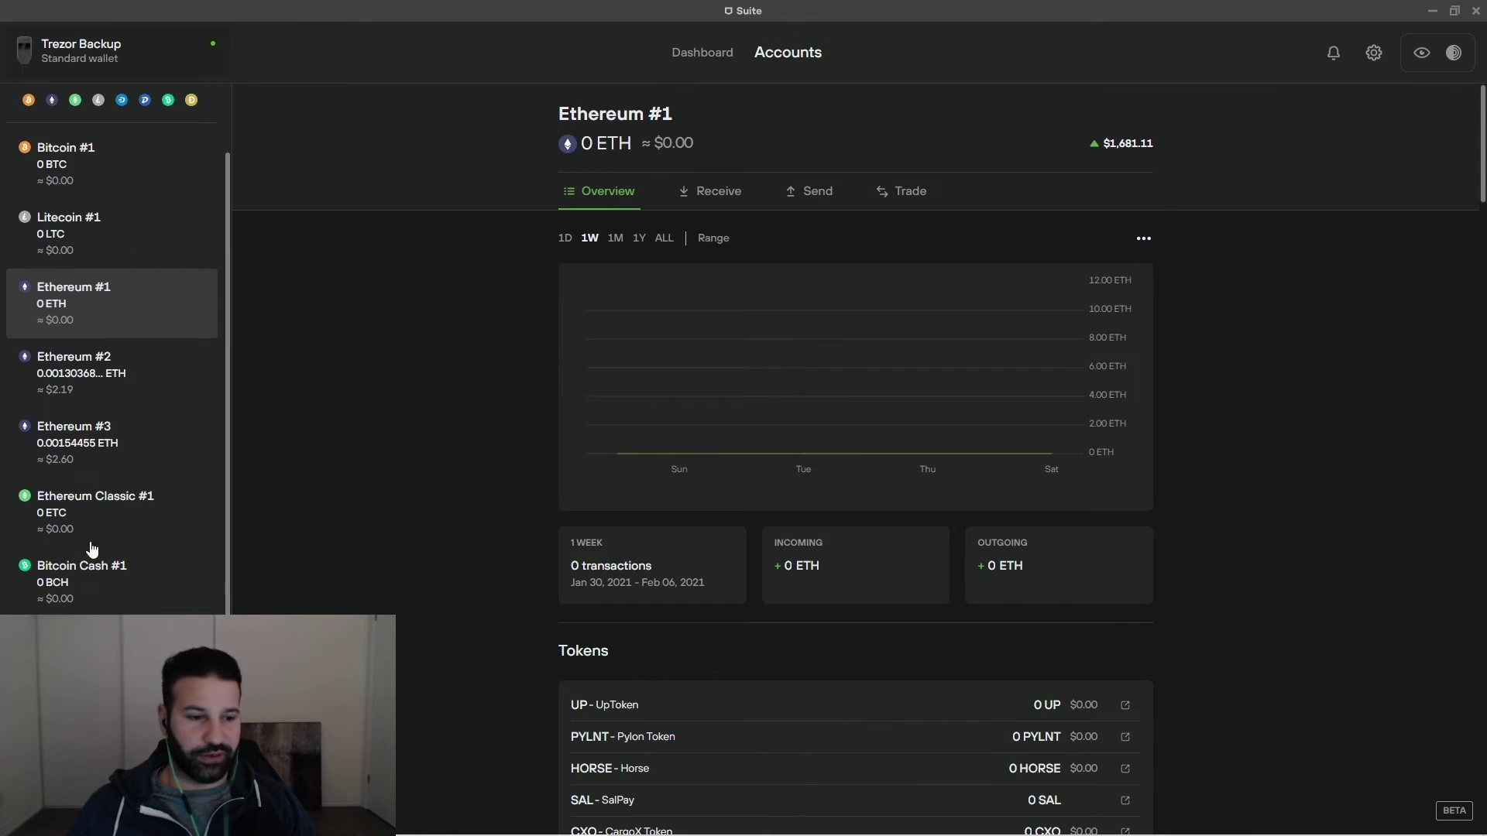
pyautogui.click(97, 507)
pyautogui.scroll(2, 116, 356)
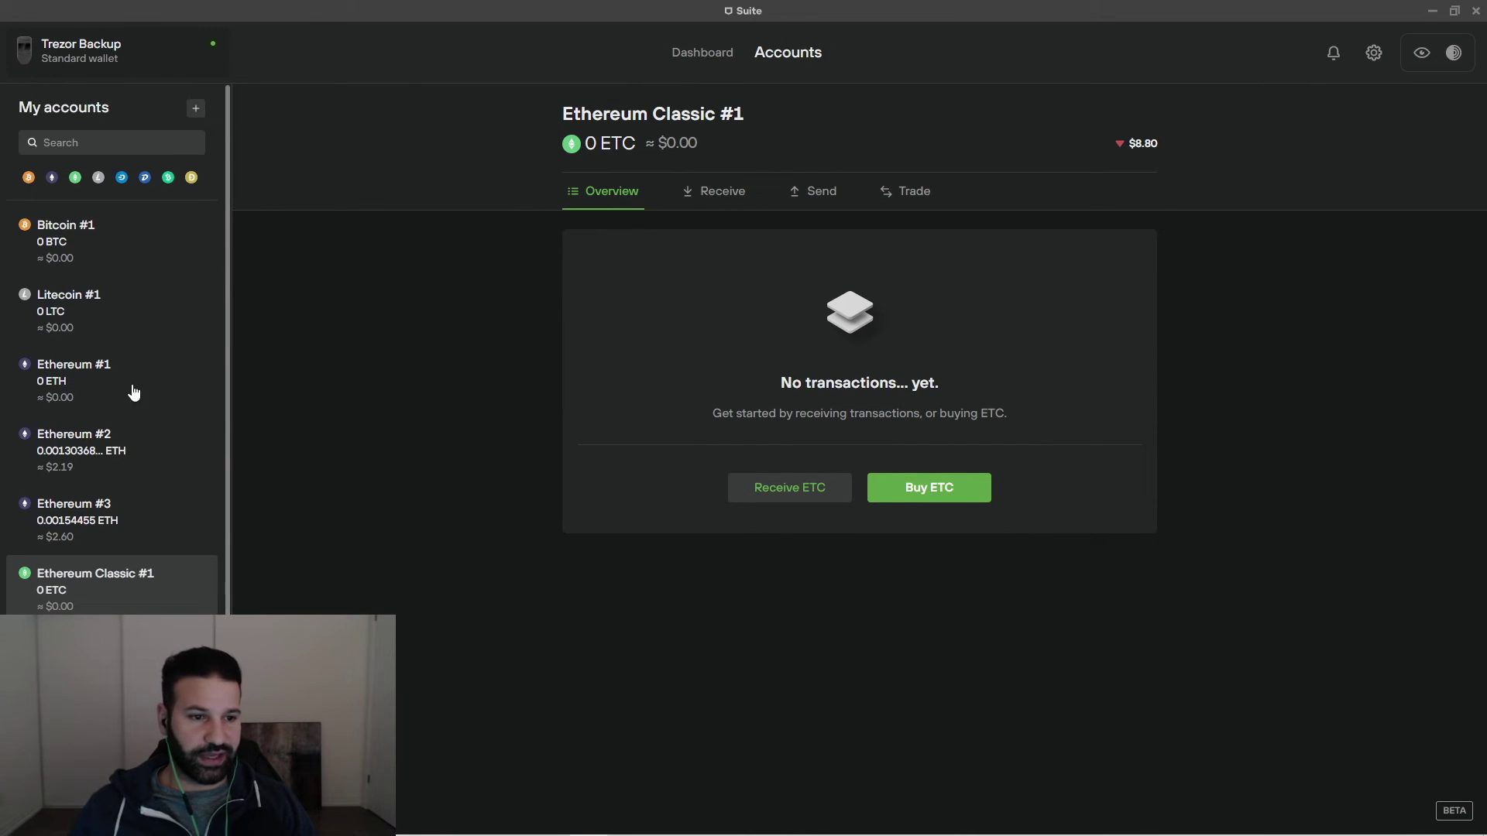
pyautogui.click(136, 249)
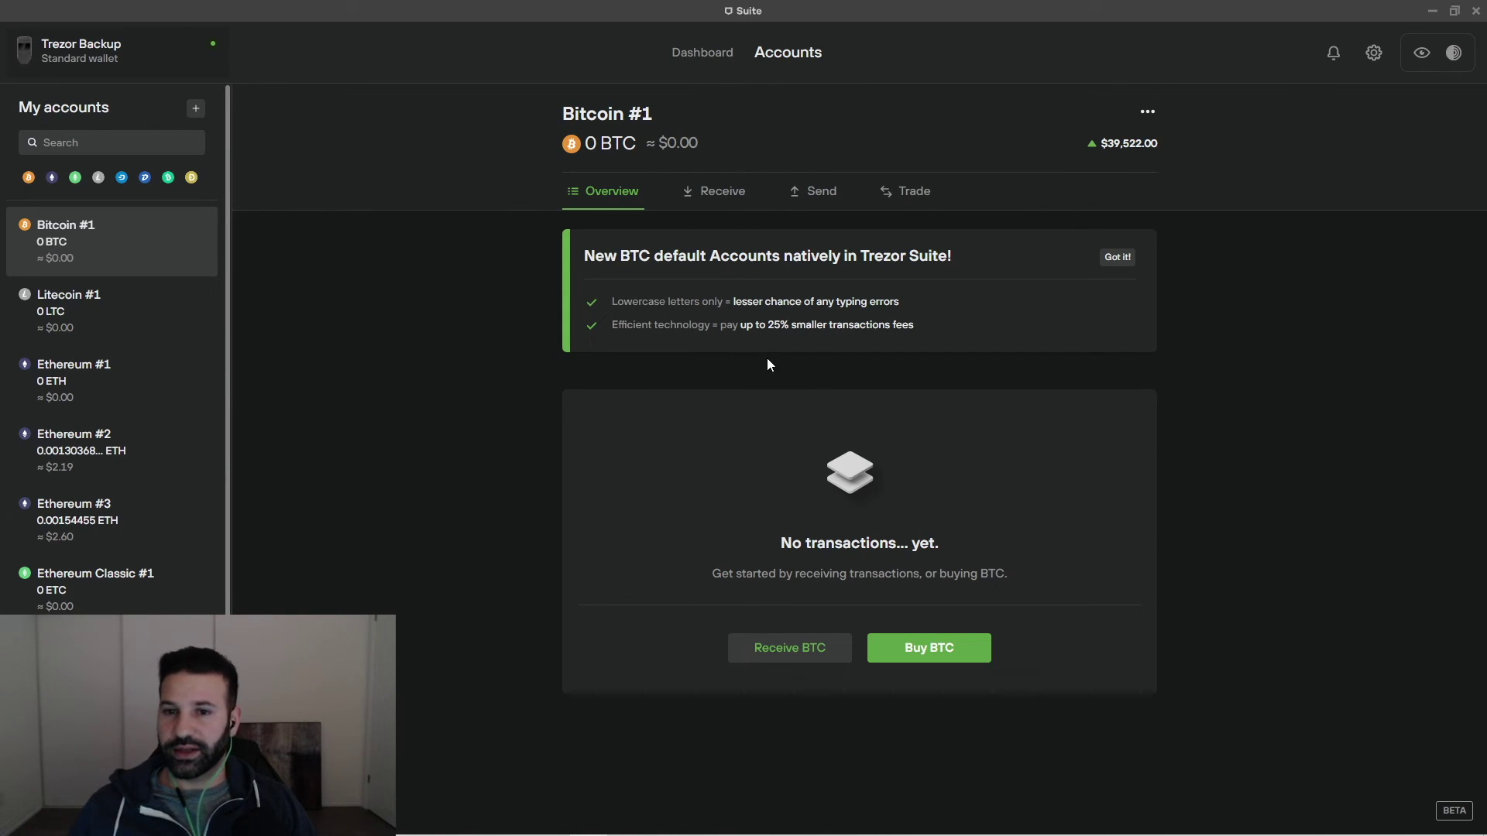
# Step: Switch Dark mode off and back on, then view the Device backup and firmware settings
pyautogui.click(1372, 54)
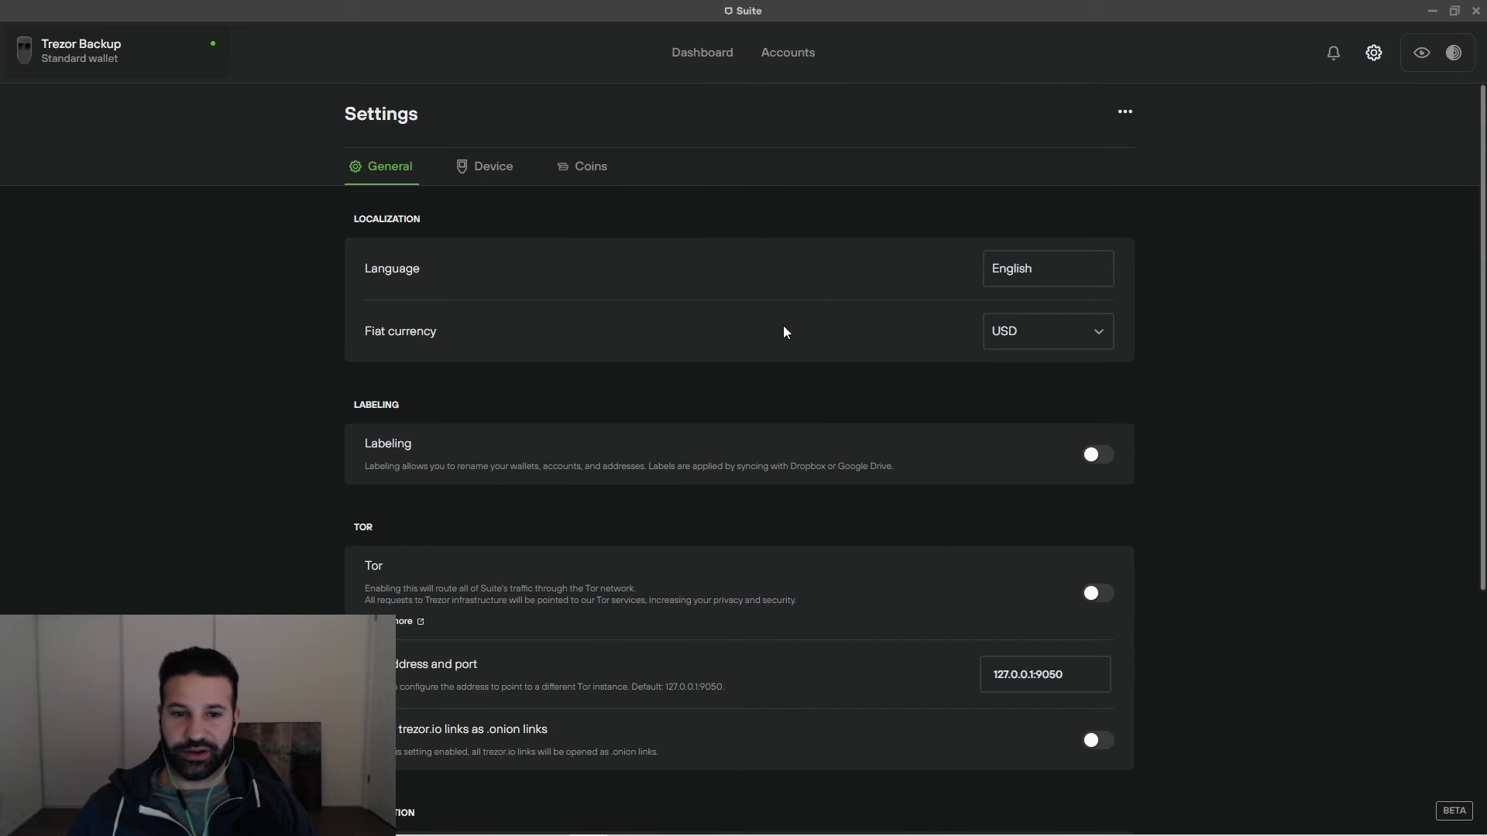
pyautogui.scroll(-2, 288, 314)
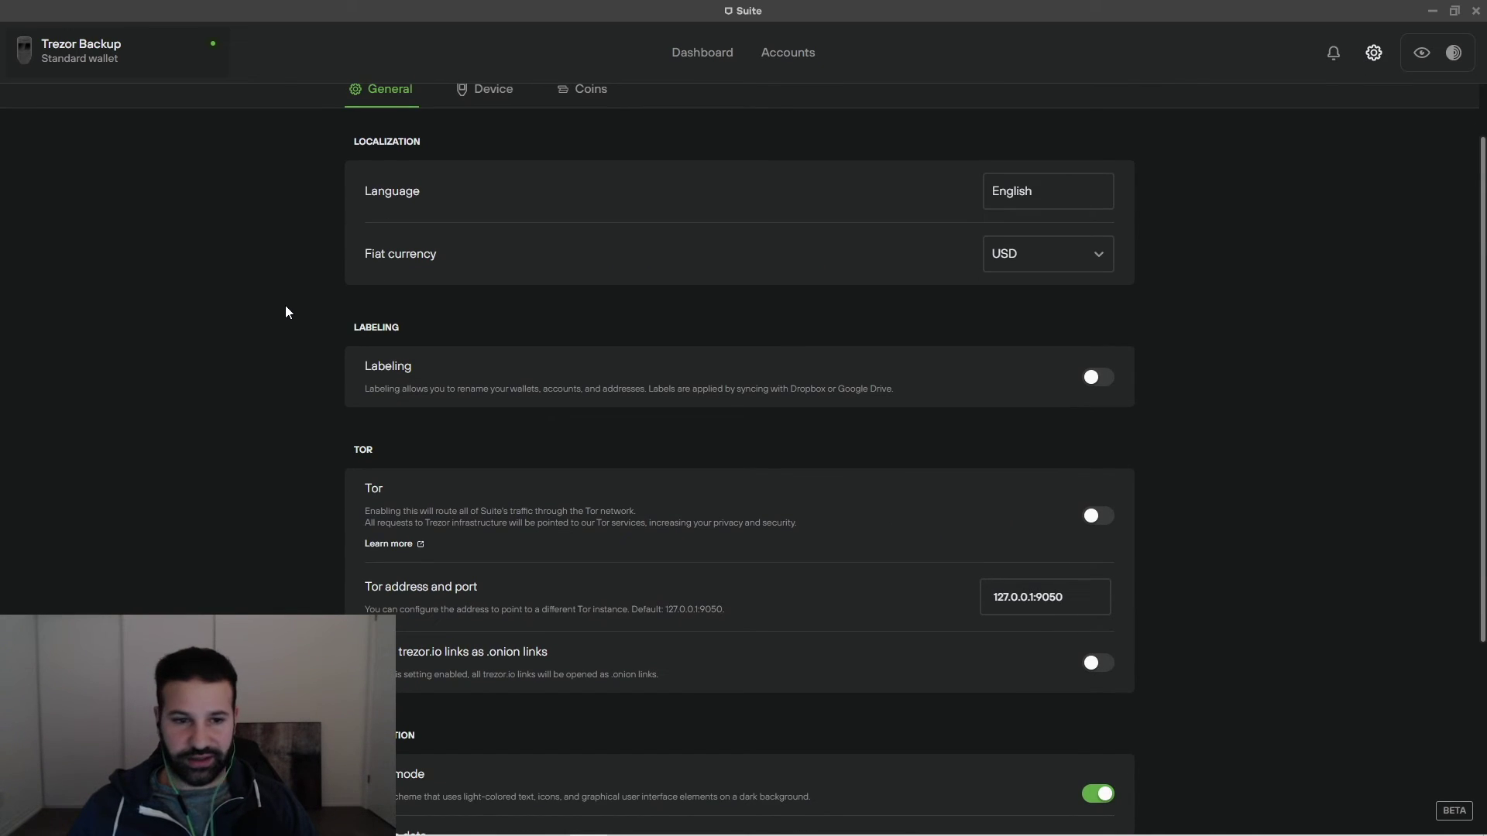
pyautogui.scroll(-1, 584, 305)
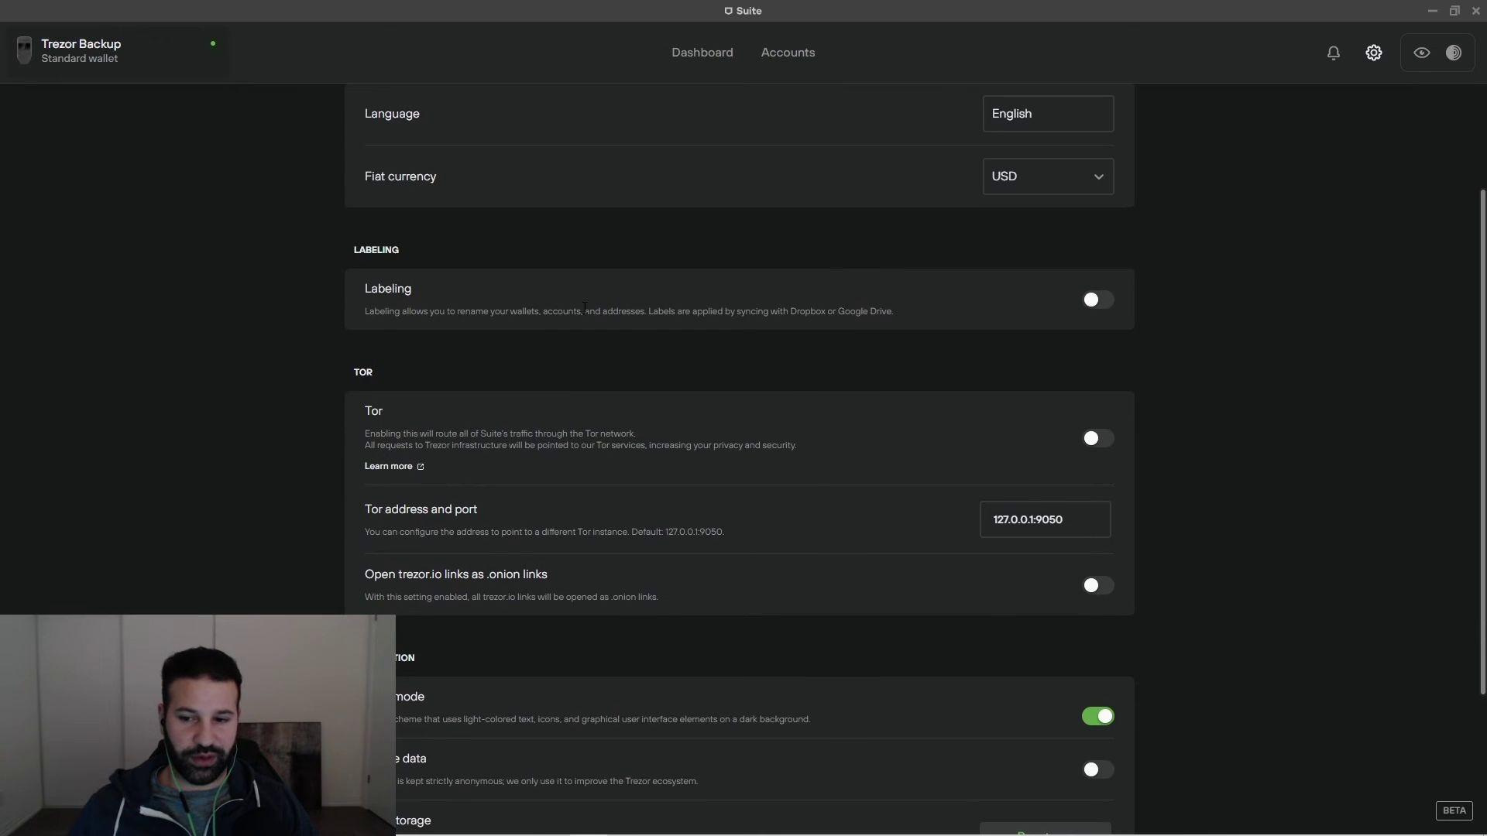
pyautogui.scroll(-2, 448, 435)
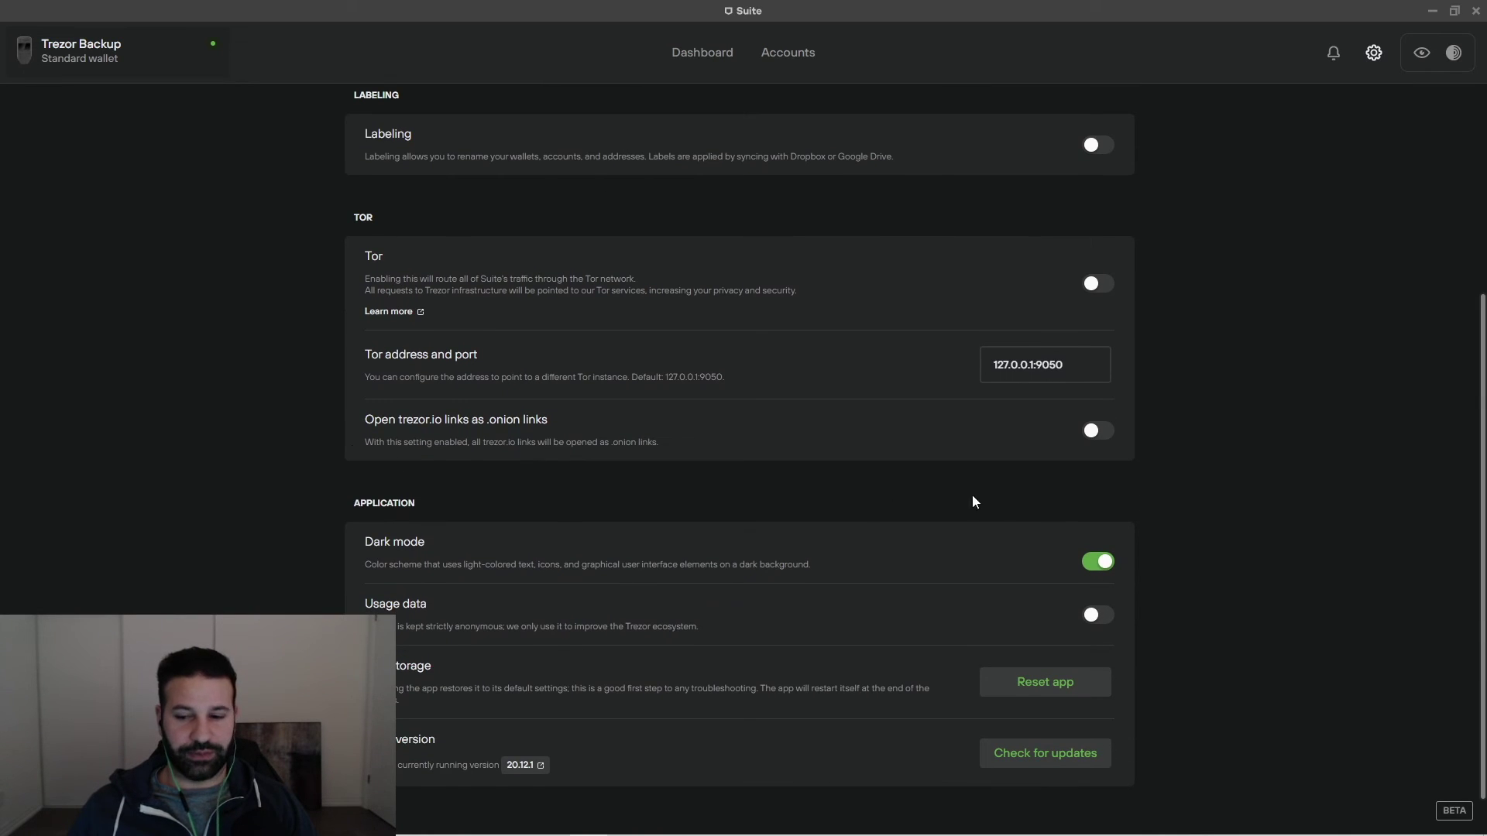
pyautogui.click(1101, 565)
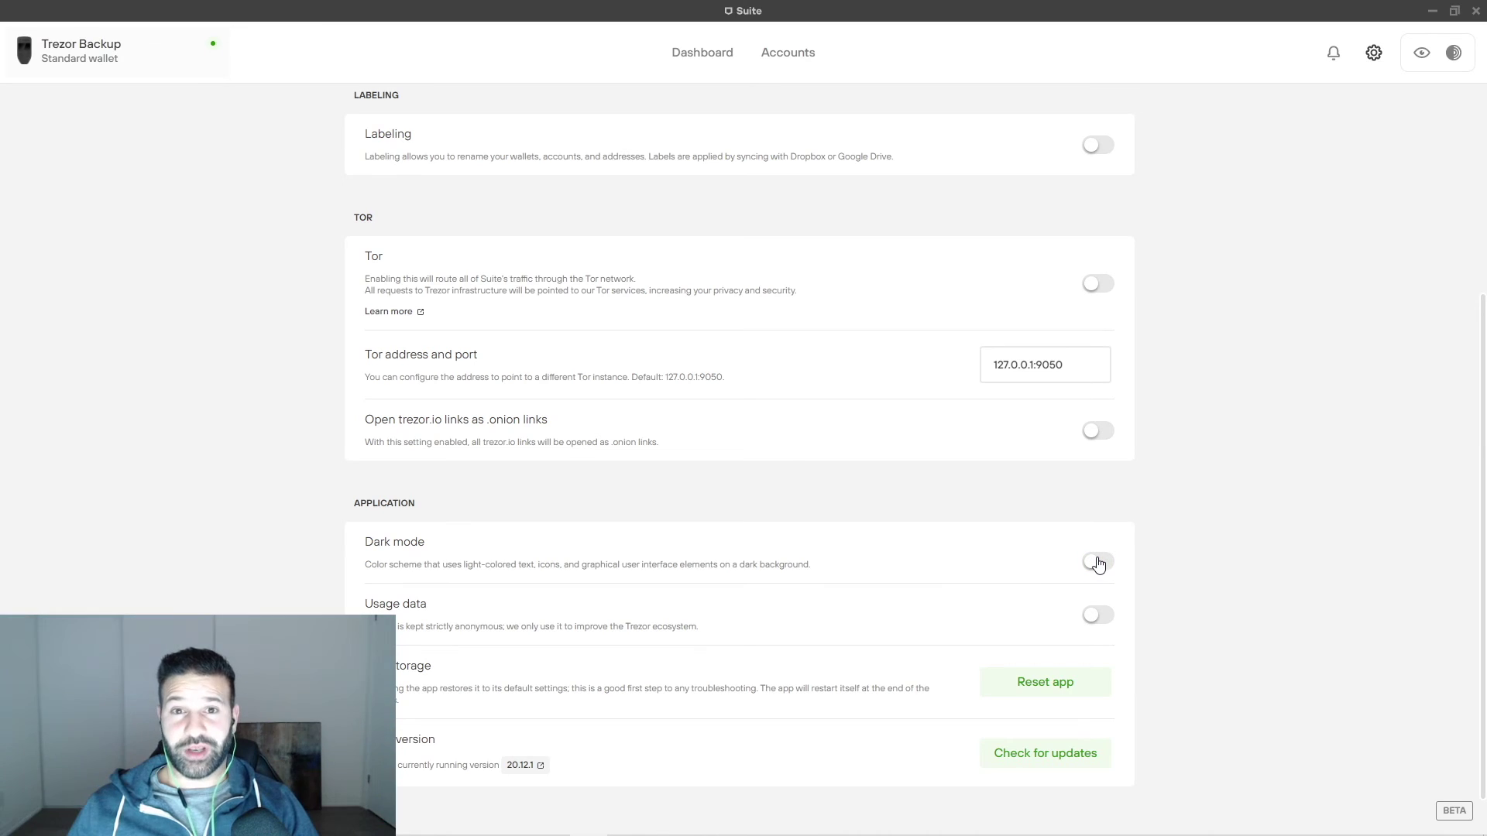
pyautogui.click(1098, 563)
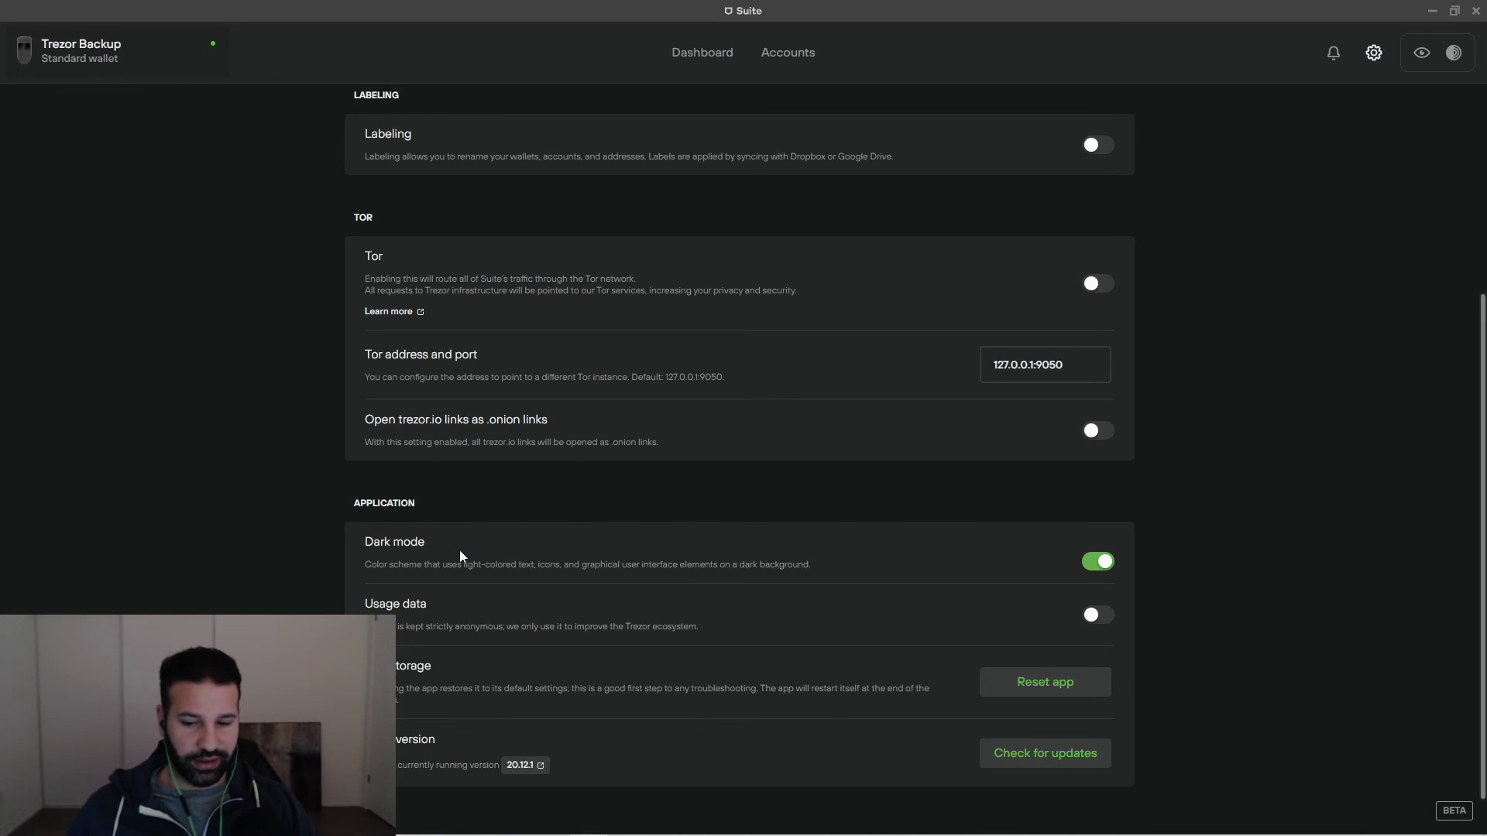
pyautogui.scroll(5, 811, 638)
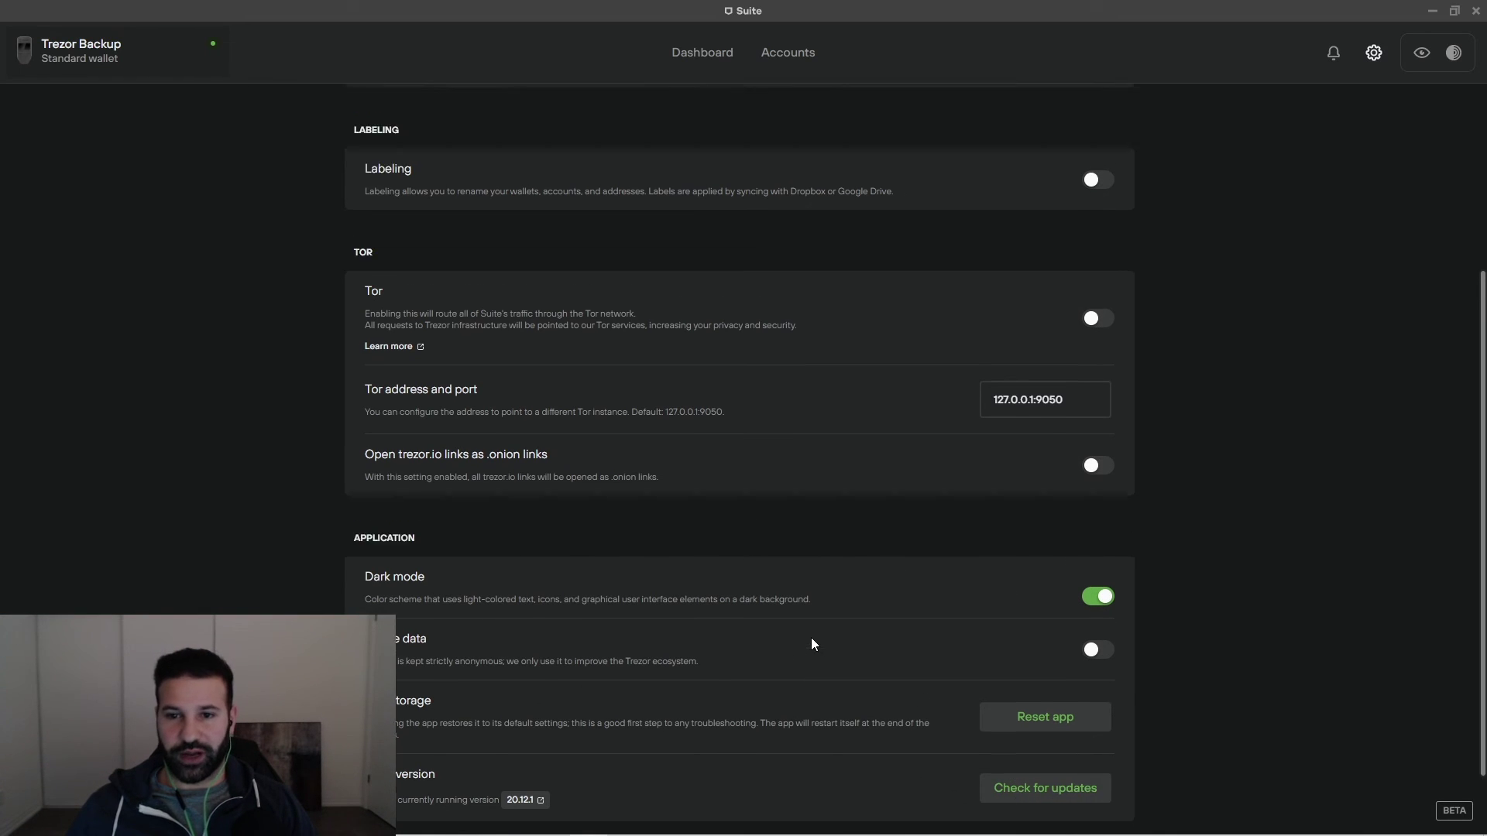
pyautogui.click(488, 165)
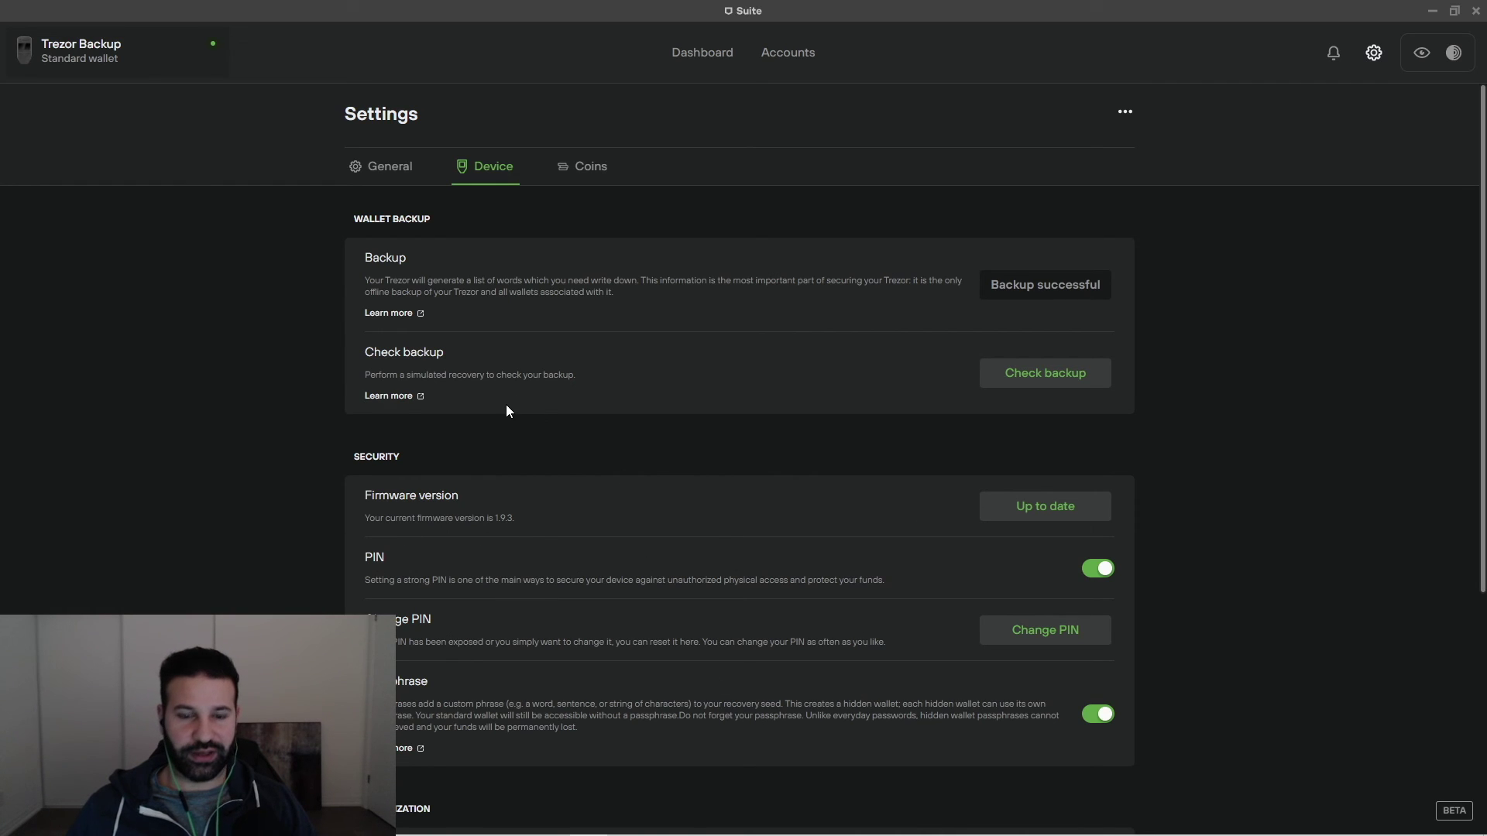
# Step: Check which coins are enabled, then return to the dashboard's $4.79 portfolio chart
pyautogui.click(569, 168)
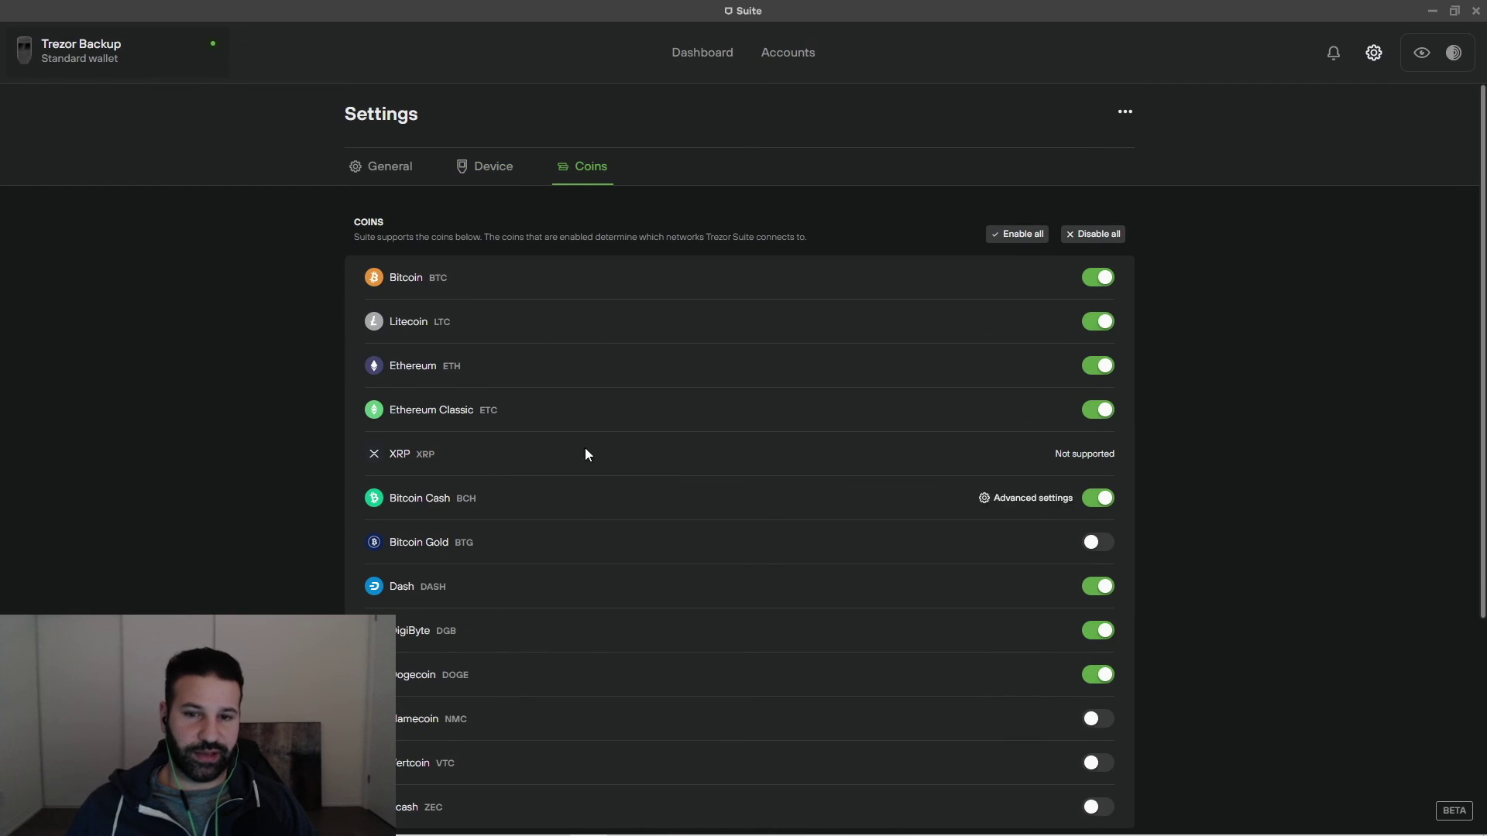
pyautogui.click(693, 54)
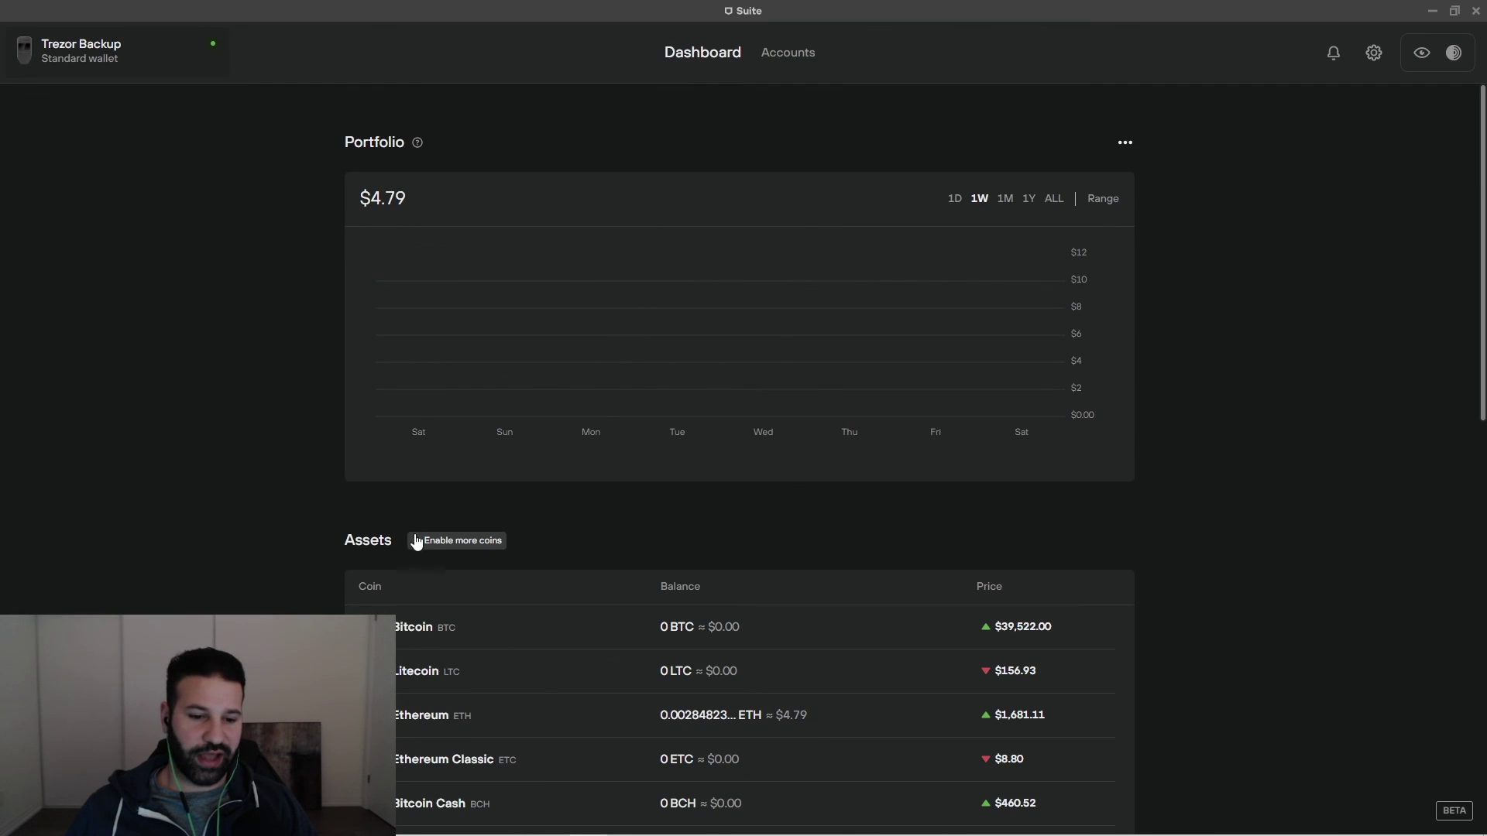